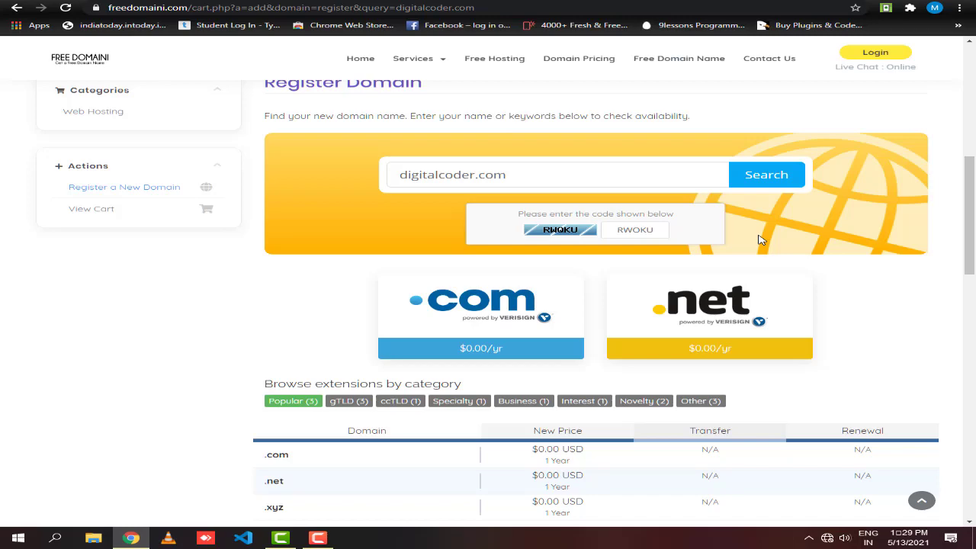
Look over the domain registration page and check the availability of digitalcoder.com.
scroll(759, 240, down, 3)
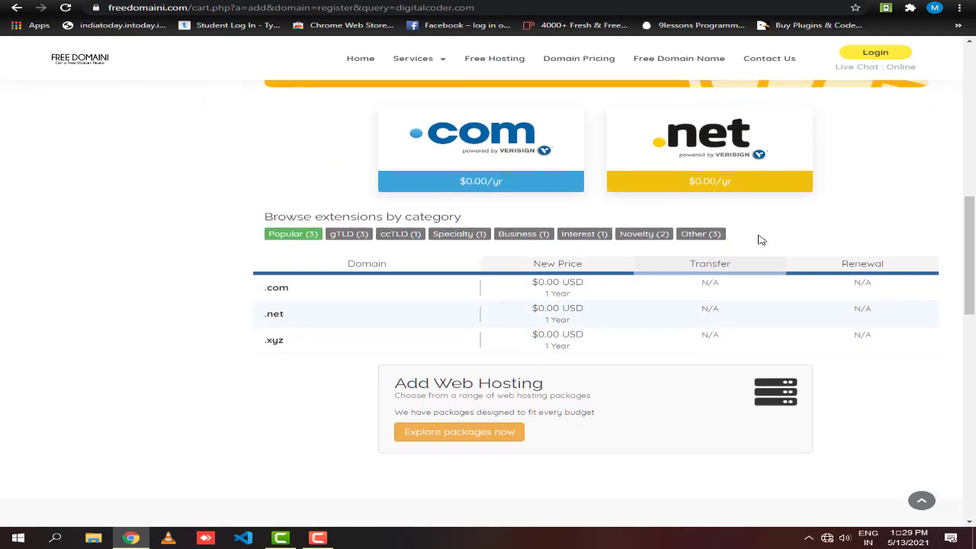
scroll(759, 240, up, 1)
scroll(702, 257, up, 2)
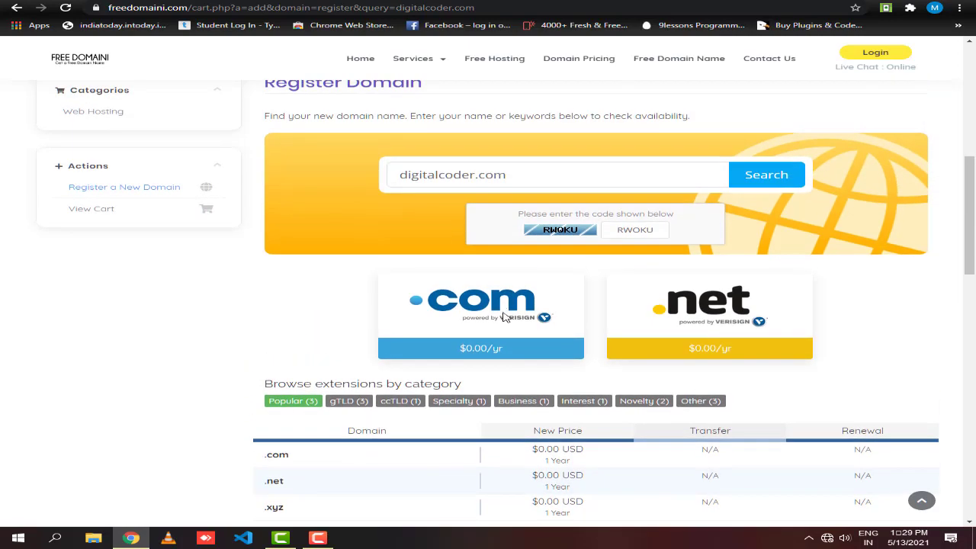
scroll(503, 317, down, 5)
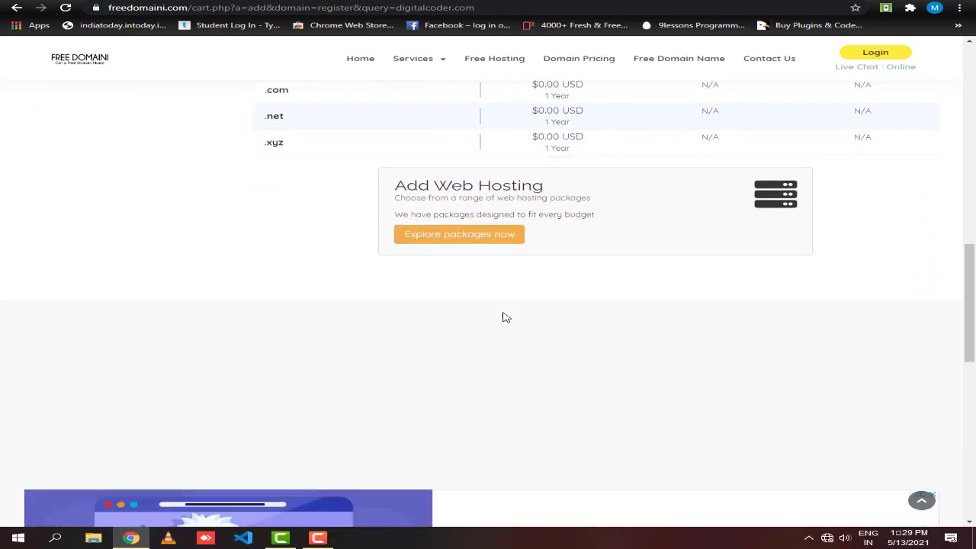
scroll(503, 317, down, 10)
scroll(555, 381, up, 15)
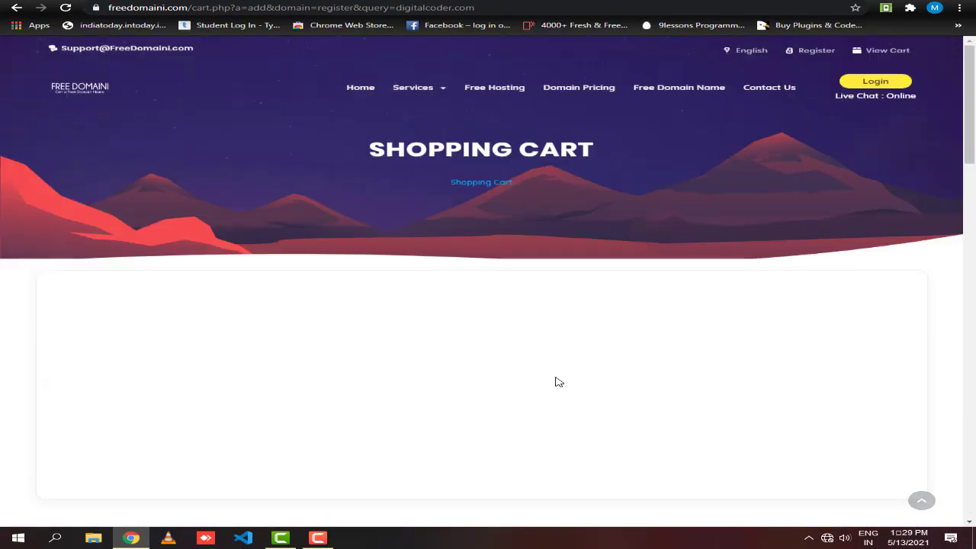
scroll(557, 381, down, 5)
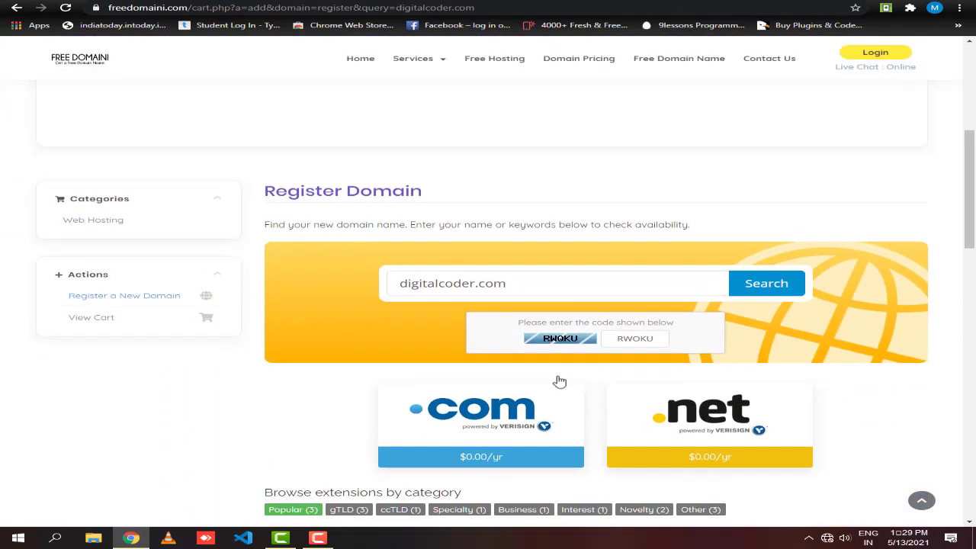
scroll(697, 283, down, 1)
click(765, 226)
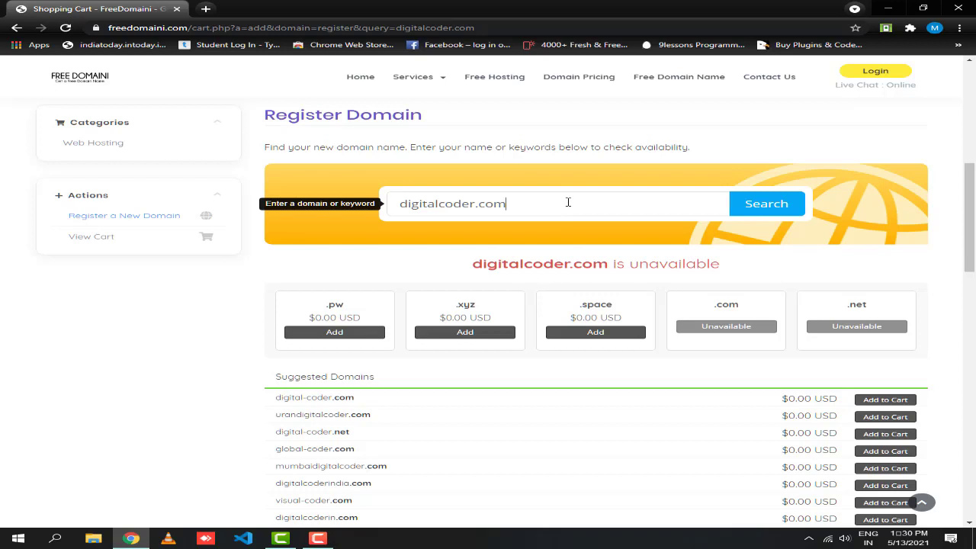
Check the availability of the domain topkloths.net.
key(ctrl+a)
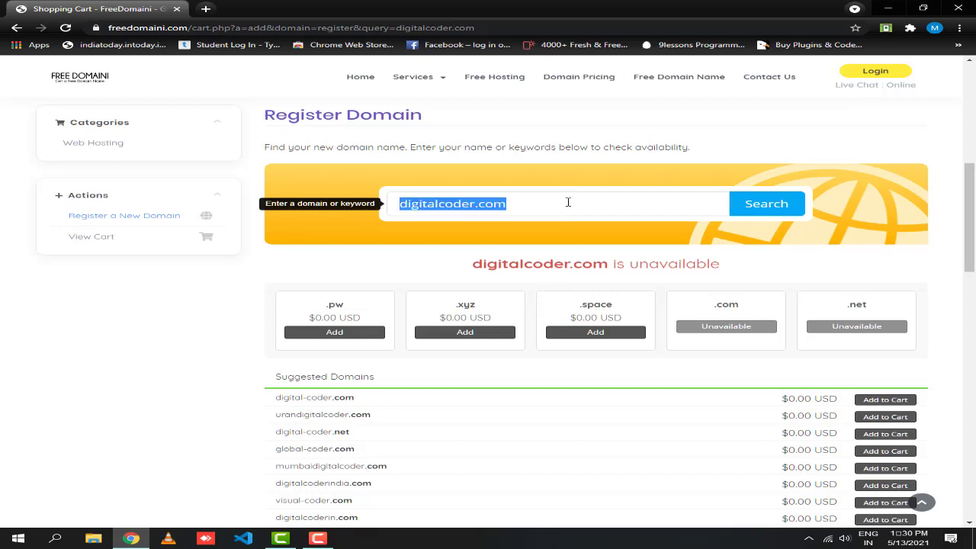
text(topkloths)
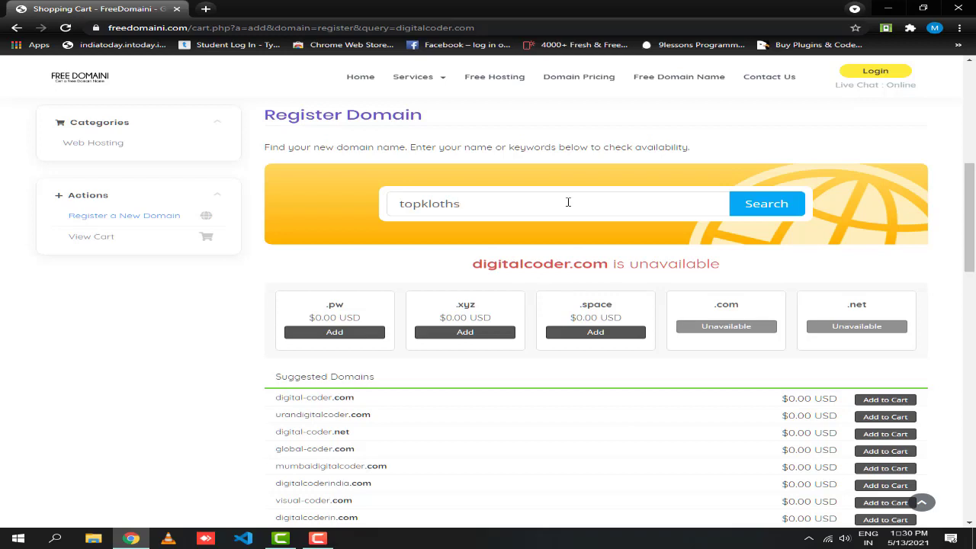
text(.net)
click(763, 204)
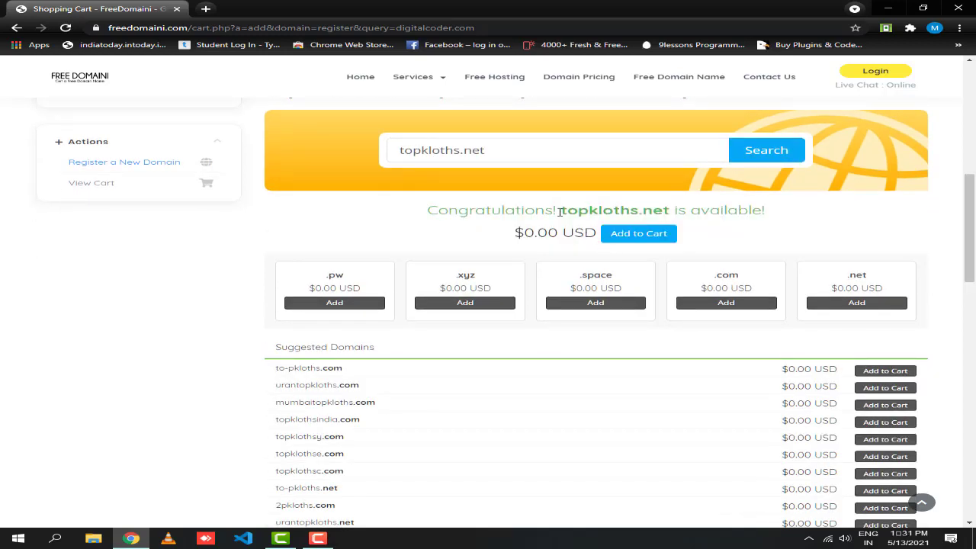
Add topkloths.xyz and topkloths.net to the cart and proceed to the domains configuration.
drag(560, 212, 671, 213)
click(720, 229)
scroll(720, 229, down, 1)
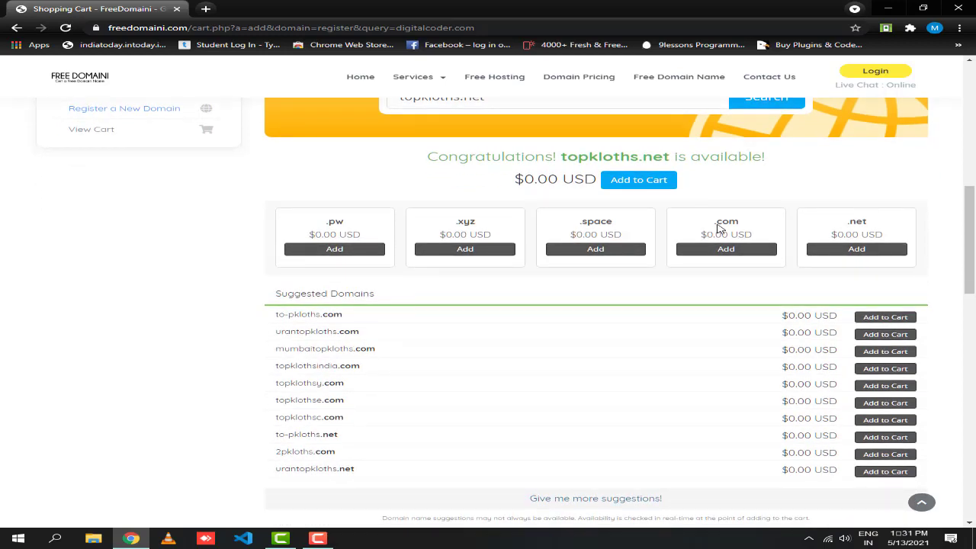
click(469, 254)
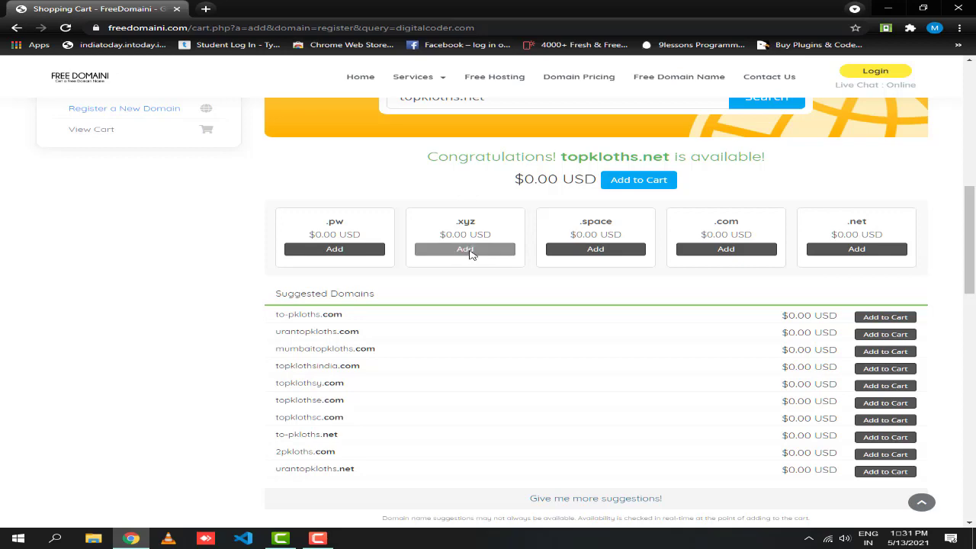
scroll(496, 249, up, 1)
click(658, 239)
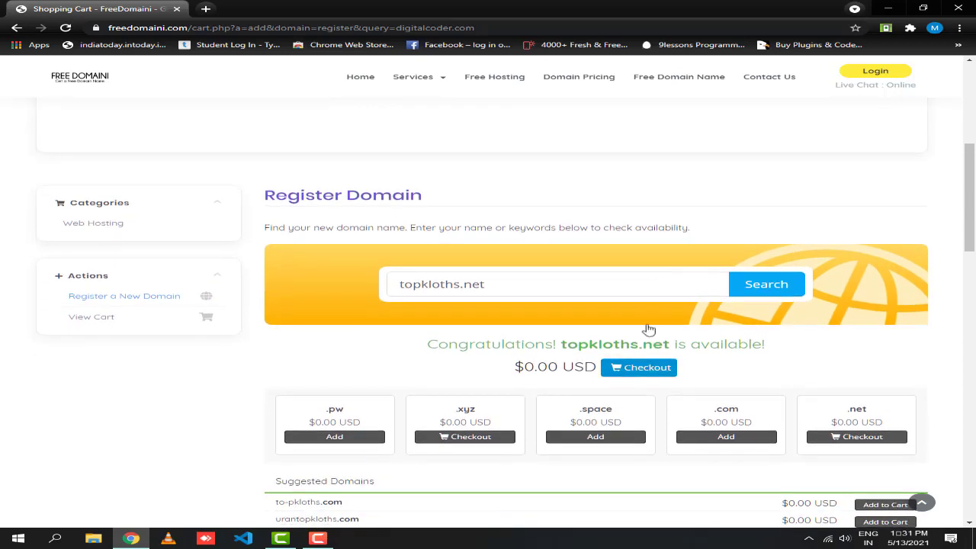
click(645, 368)
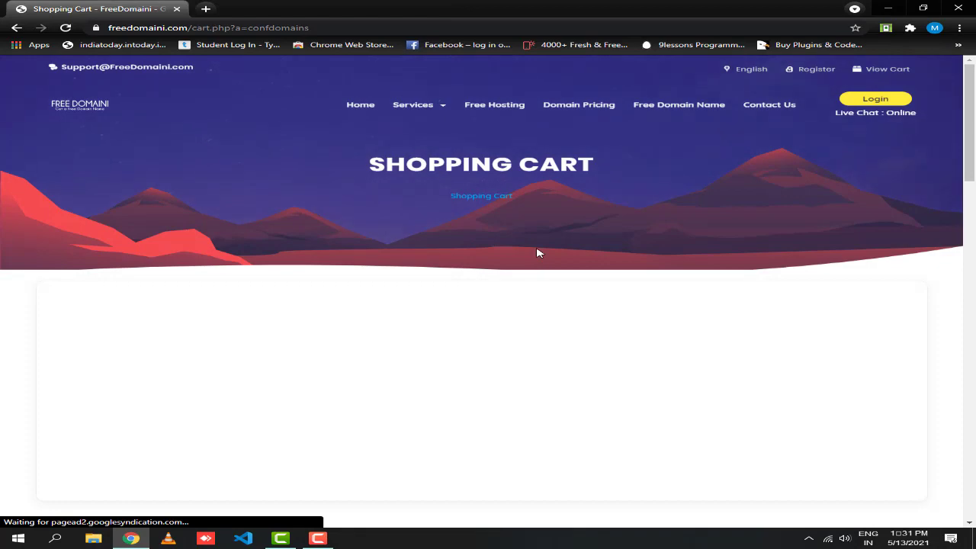
Examine the add-on options and nameserver fields offered for both topkloths domains.
scroll(538, 253, down, 3)
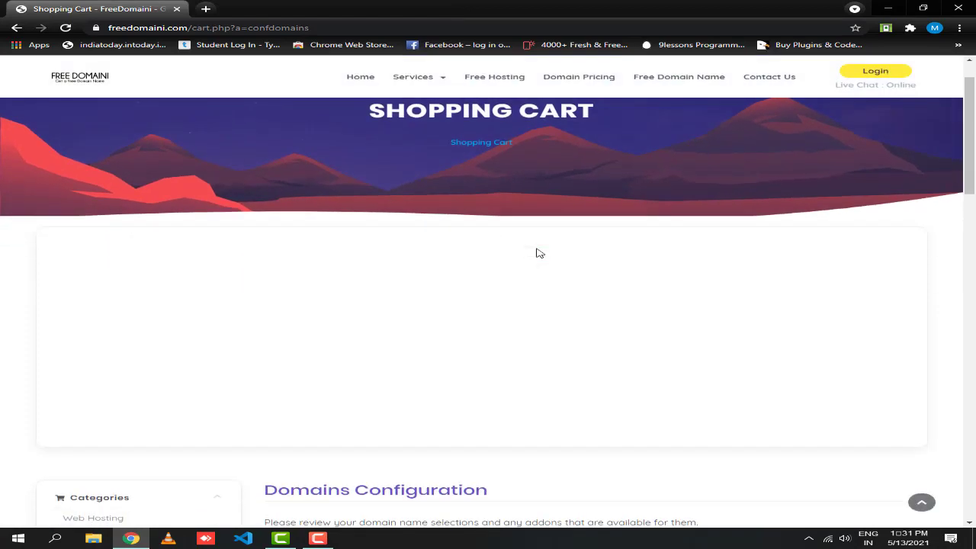
scroll(538, 254, down, 5)
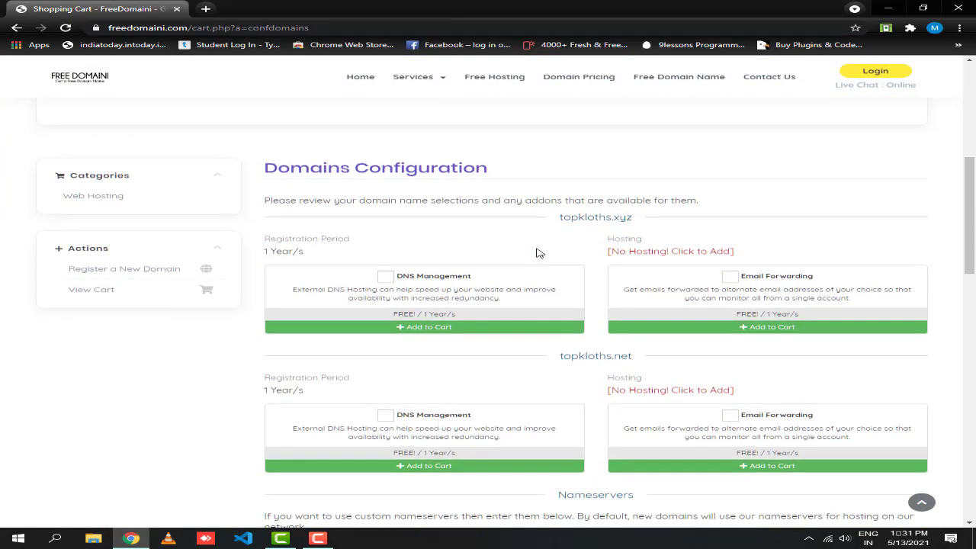
scroll(538, 253, down, 1)
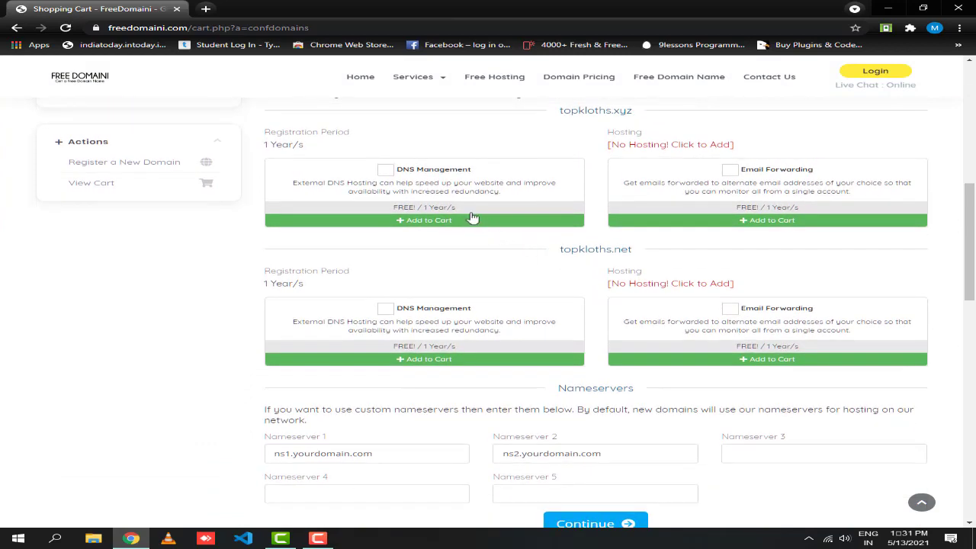
click(386, 170)
click(387, 171)
scroll(728, 169, up, 1)
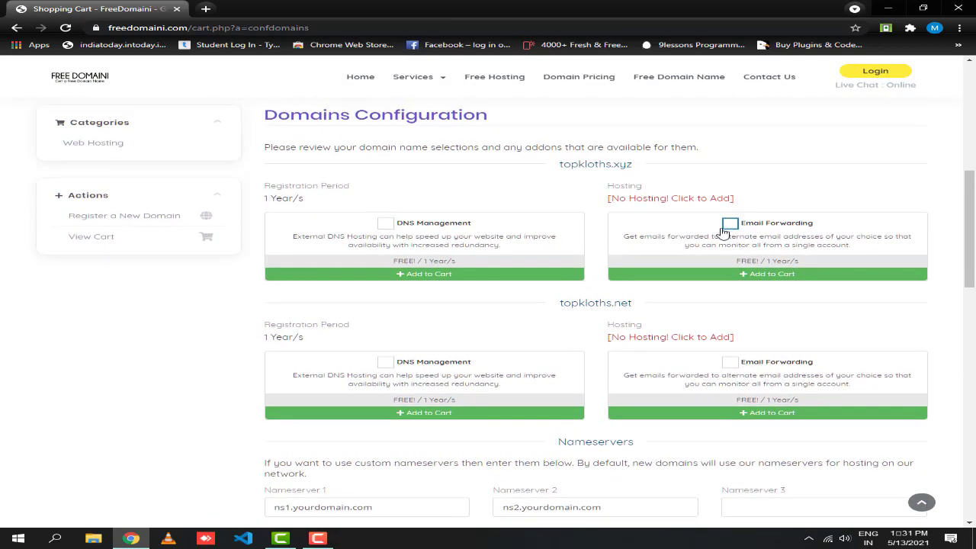
scroll(755, 296, down, 1)
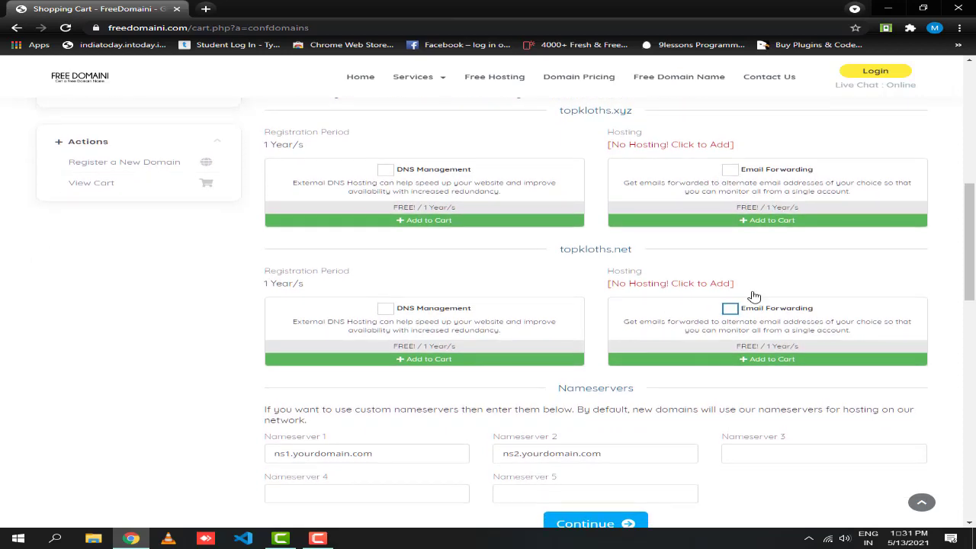
scroll(755, 296, down, 1)
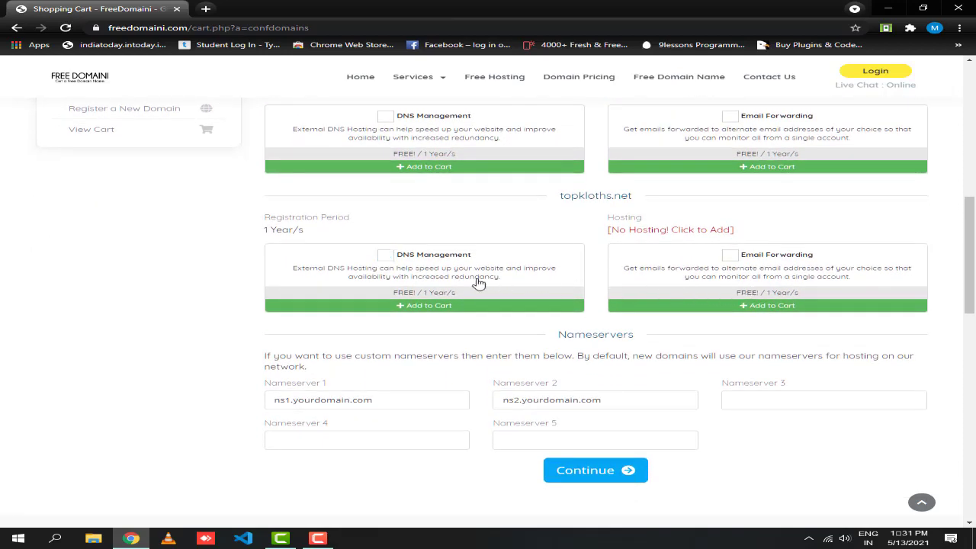
Add DNS Management and Email Forwarding to both topkloths.xyz and topkloths.net.
scroll(450, 281, up, 2)
click(433, 277)
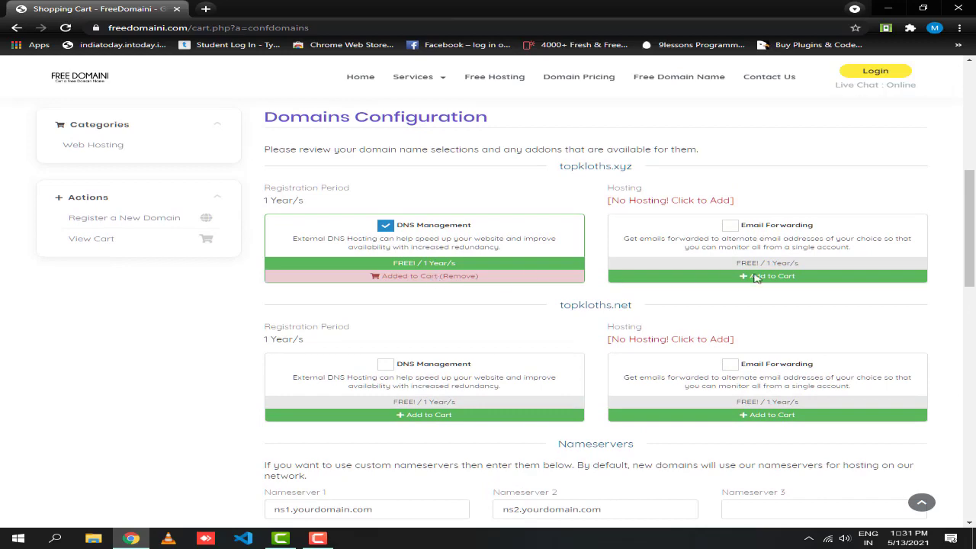
click(794, 276)
click(496, 414)
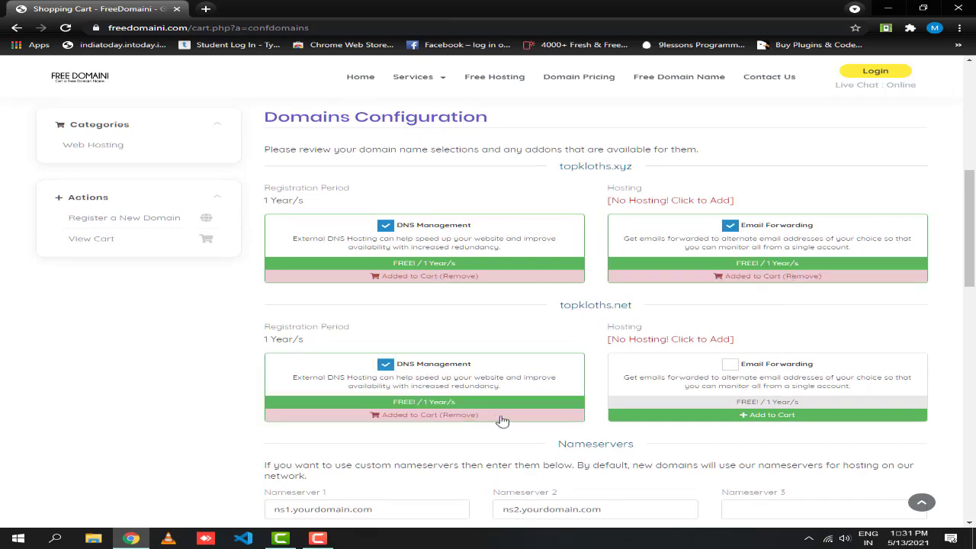
click(773, 415)
Review the default nameservers, leave them as they are, and continue to the cart review.
scroll(773, 417, down, 2)
scroll(763, 412, down, 1)
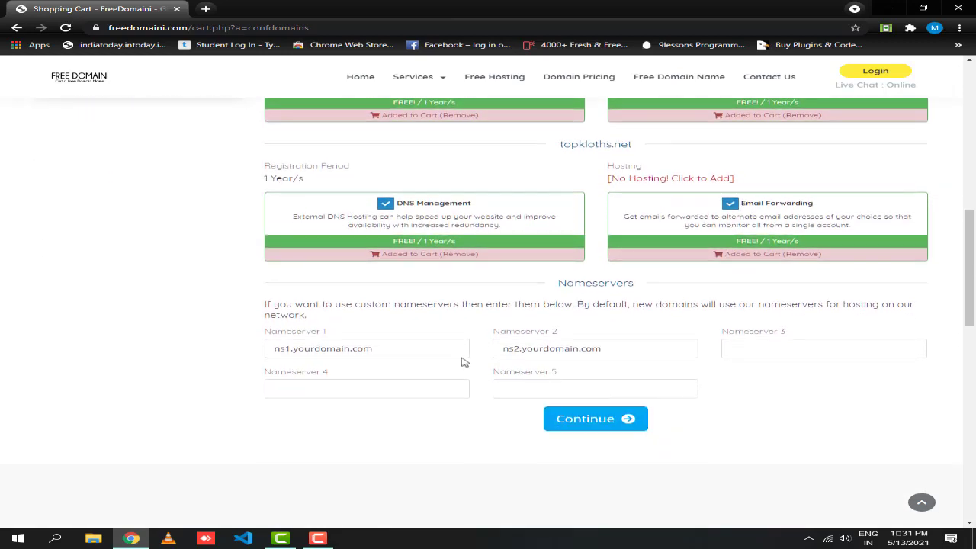
drag(419, 351, 265, 348)
drag(633, 349, 398, 333)
click(462, 322)
scroll(462, 323, up, 1)
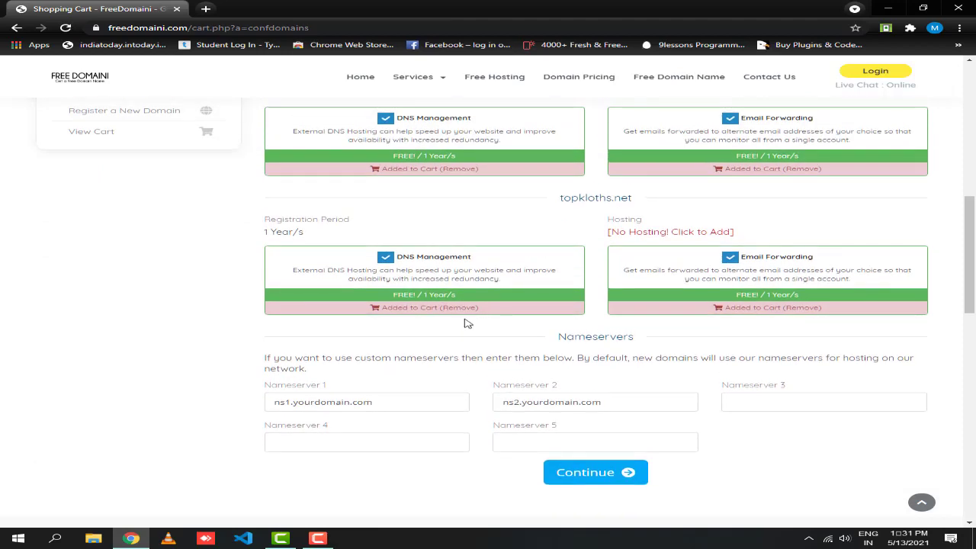
scroll(467, 323, down, 2)
click(602, 359)
scroll(602, 359, up, 3)
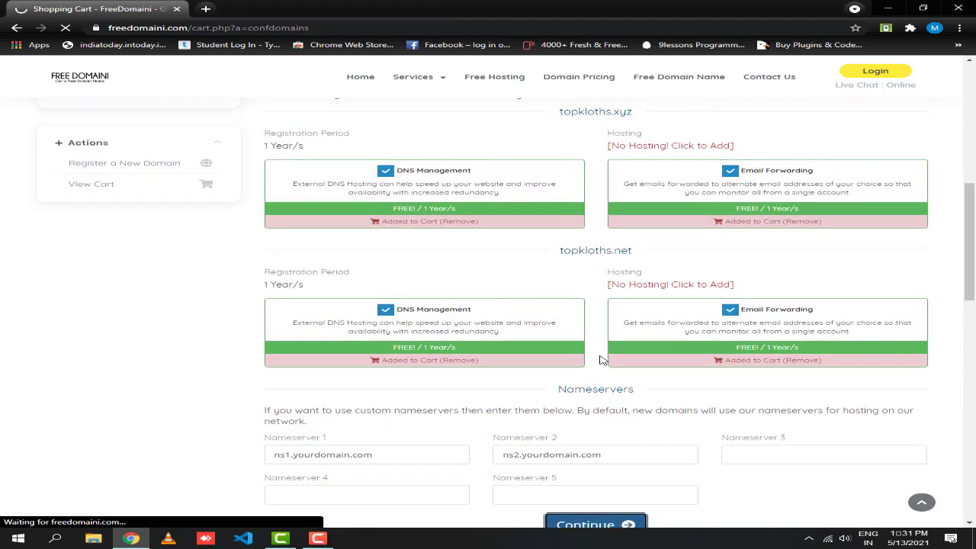
scroll(601, 359, up, 3)
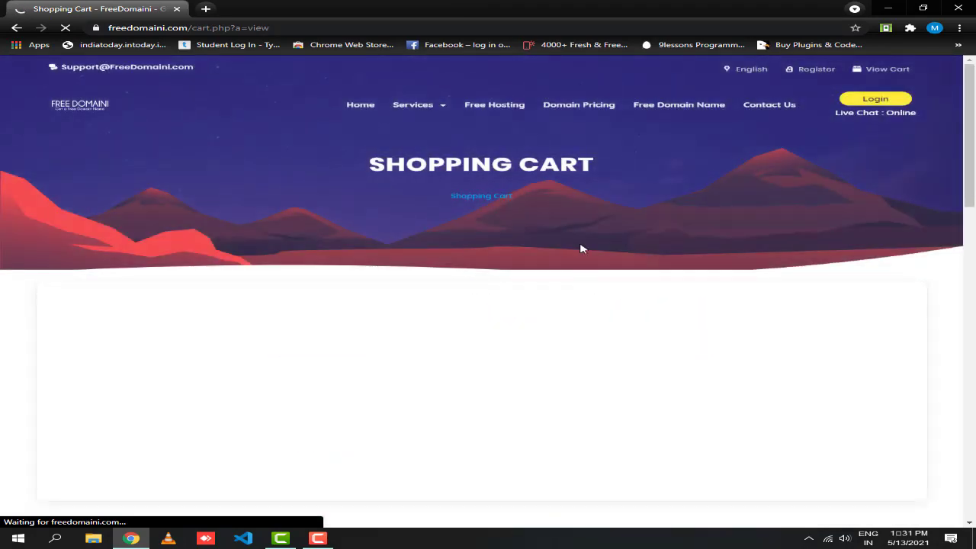
Examine the two domain registrations and the total due in the order summary.
scroll(579, 240, down, 5)
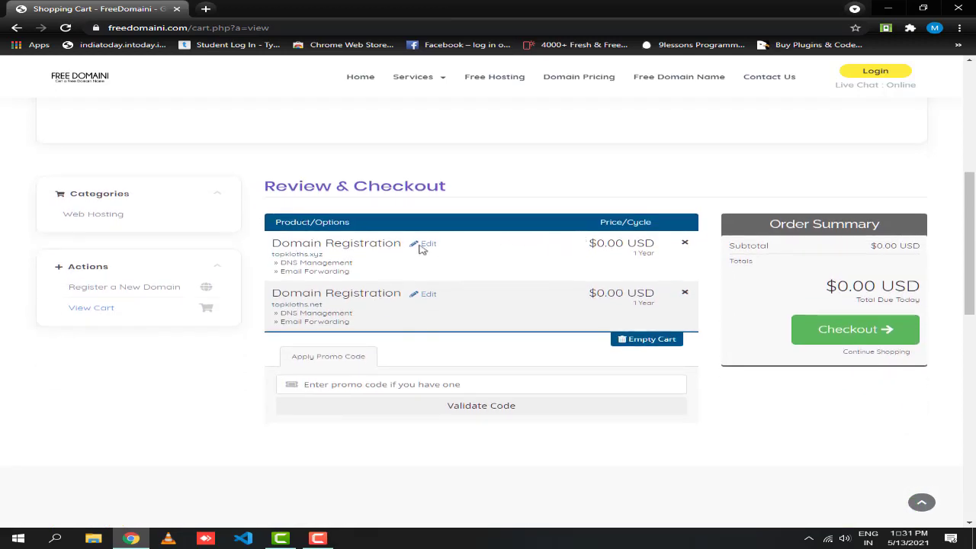
drag(350, 242, 300, 254)
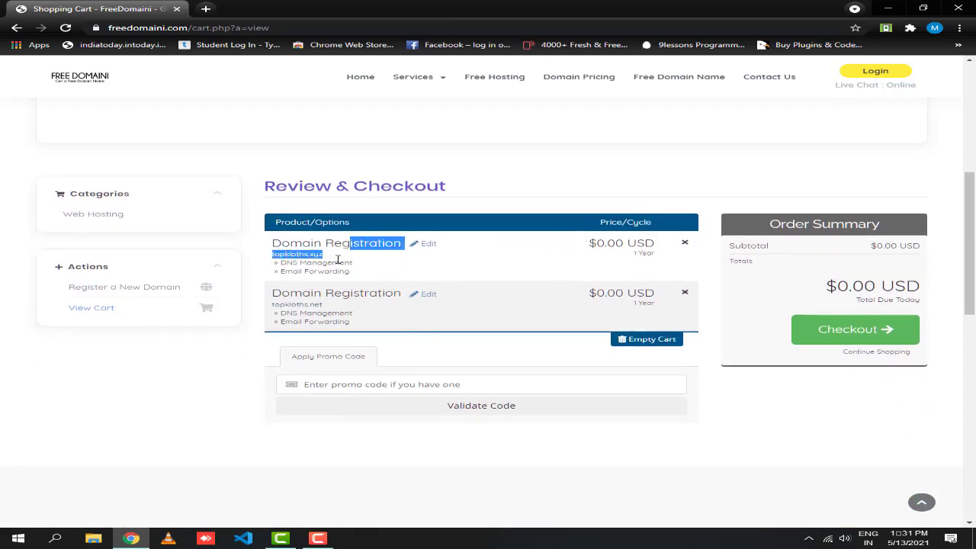
click(344, 298)
drag(330, 306, 299, 303)
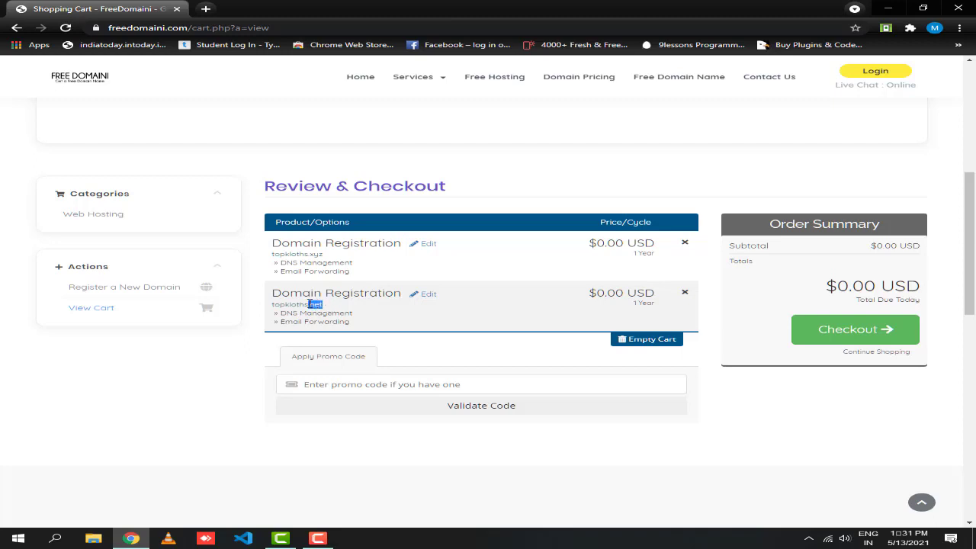
click(448, 317)
drag(923, 290, 835, 288)
click(802, 297)
scroll(801, 293, down, 2)
scroll(801, 299, up, 1)
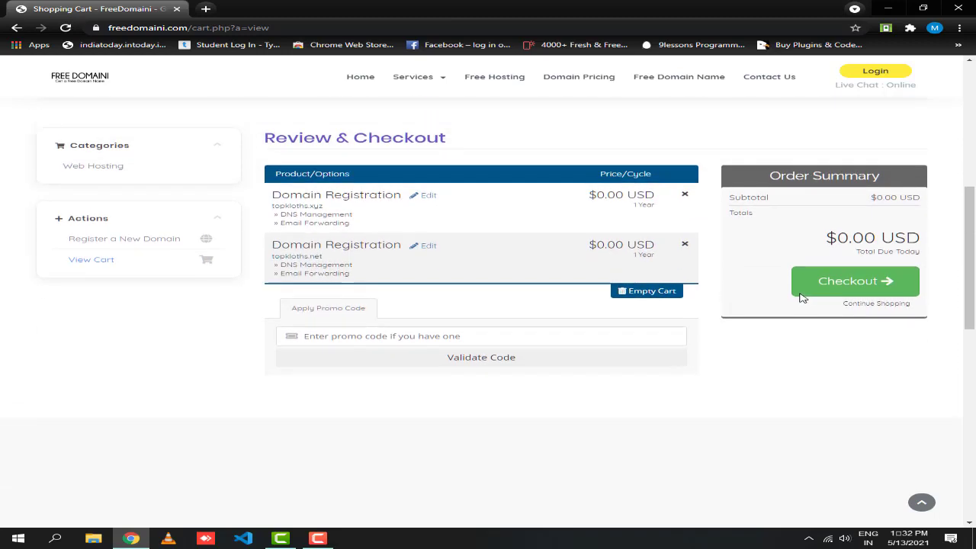
Proceed to checkout and look through the personal, billing, account security and payment sections of the form.
click(837, 290)
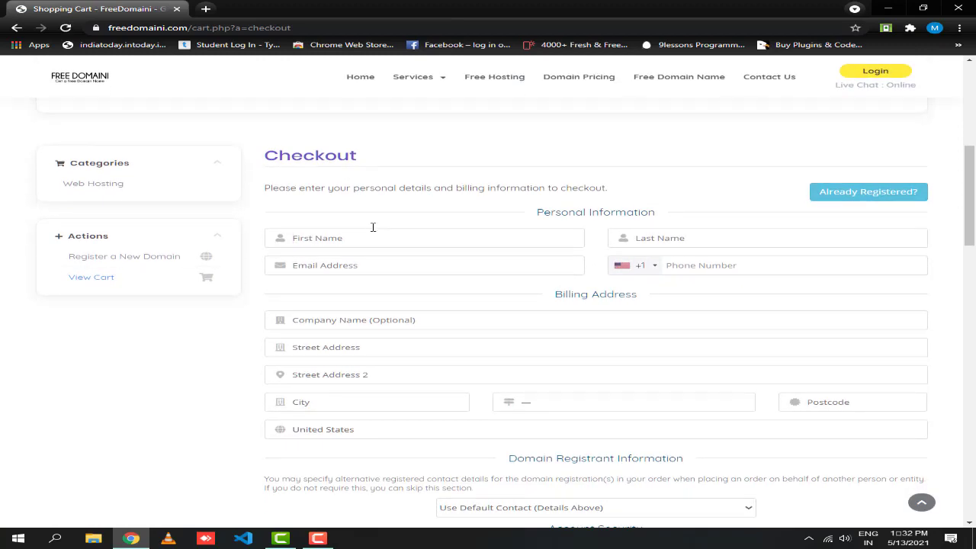
scroll(511, 238, down, 4)
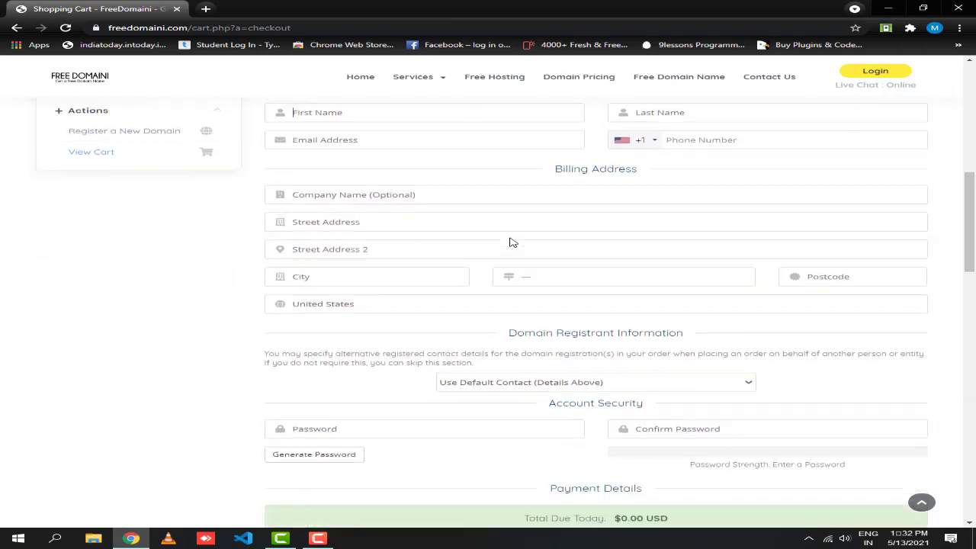
scroll(583, 377, down, 3)
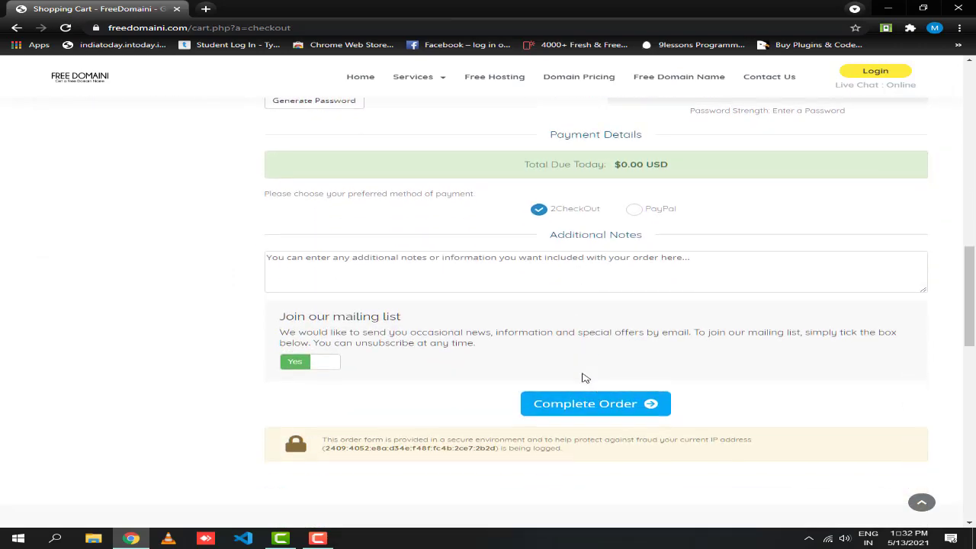
scroll(555, 377, up, 4)
scroll(534, 376, up, 7)
scroll(505, 374, down, 4)
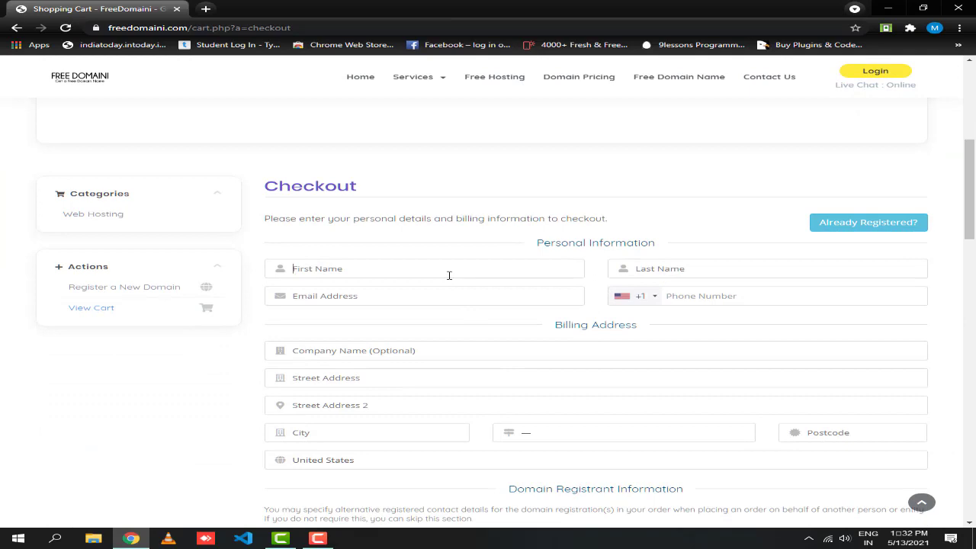
scroll(449, 276, down, 1)
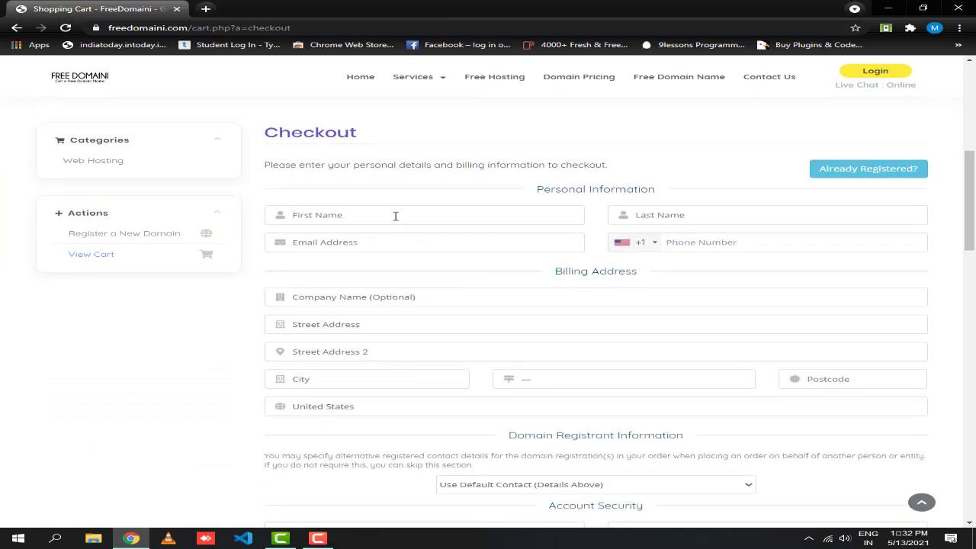
Open the US address generator on fakeaddressgenerator.com in a new browser tab.
key(ctrl+t)
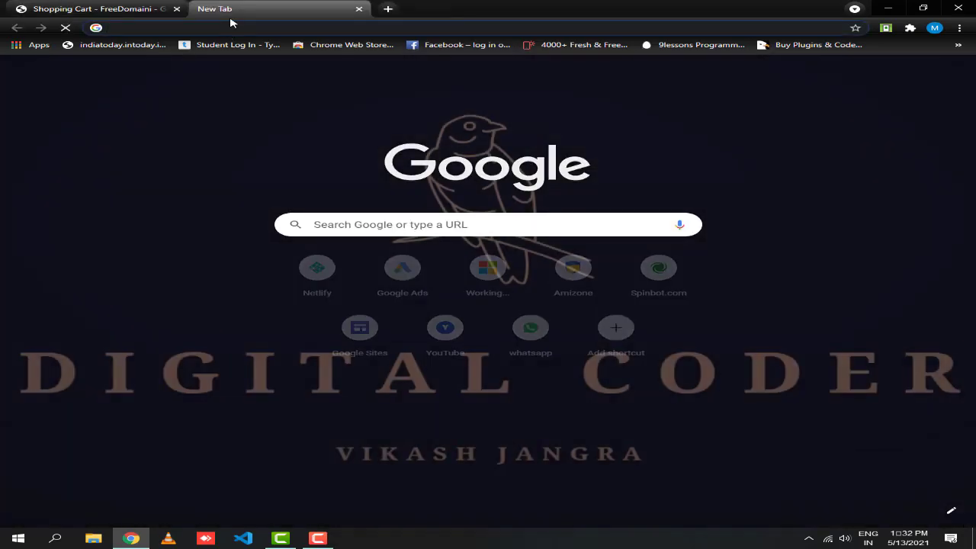
text(fake)
key(Return)
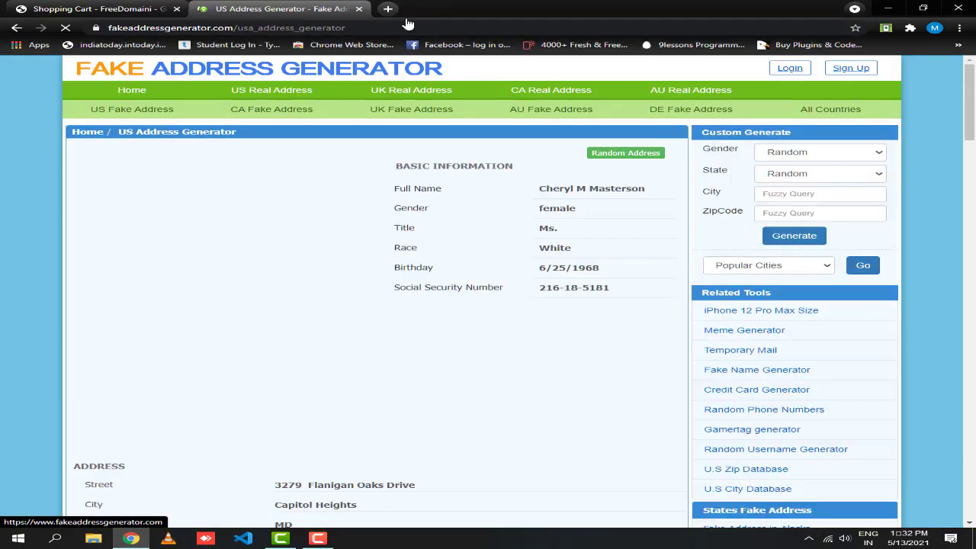
Search Google for "tempmail" in another new browser tab.
click(387, 8)
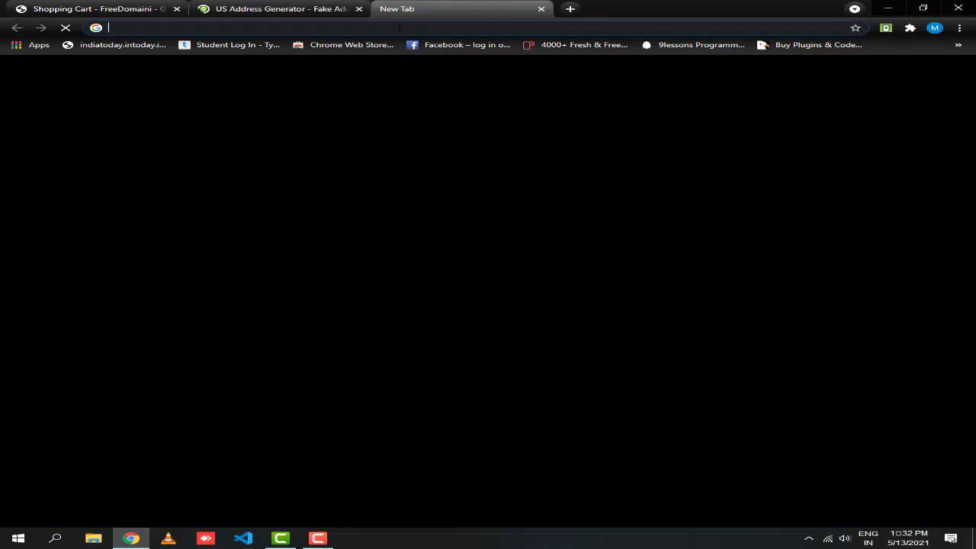
text(tempmail)
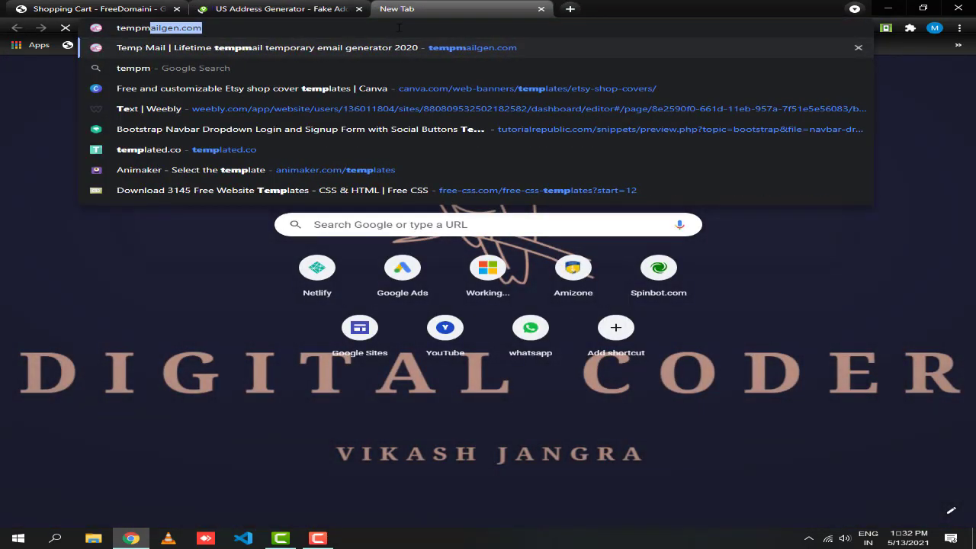
key(Delete)
key(Return)
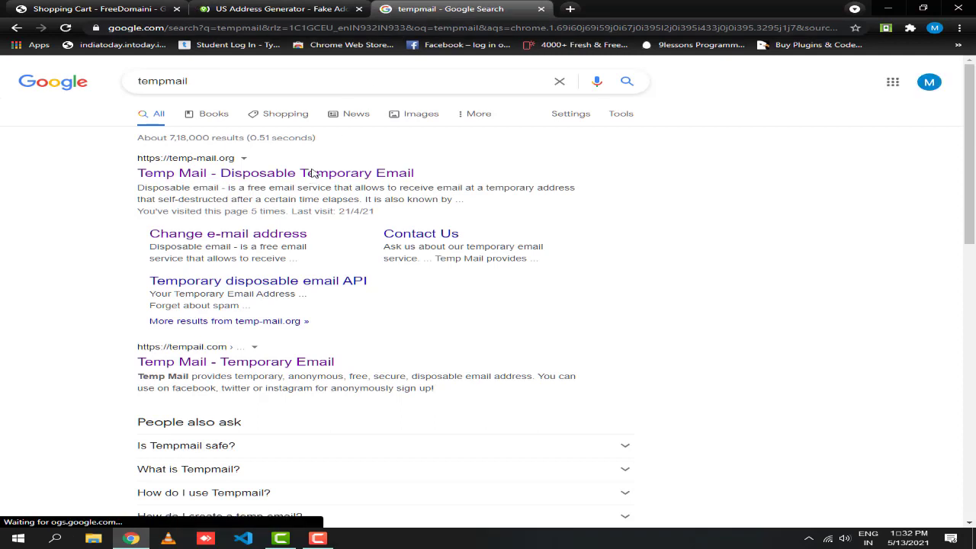
Copy the first name from the generated identity into the First Name field of the FreeDomaini checkout form.
click(274, 7)
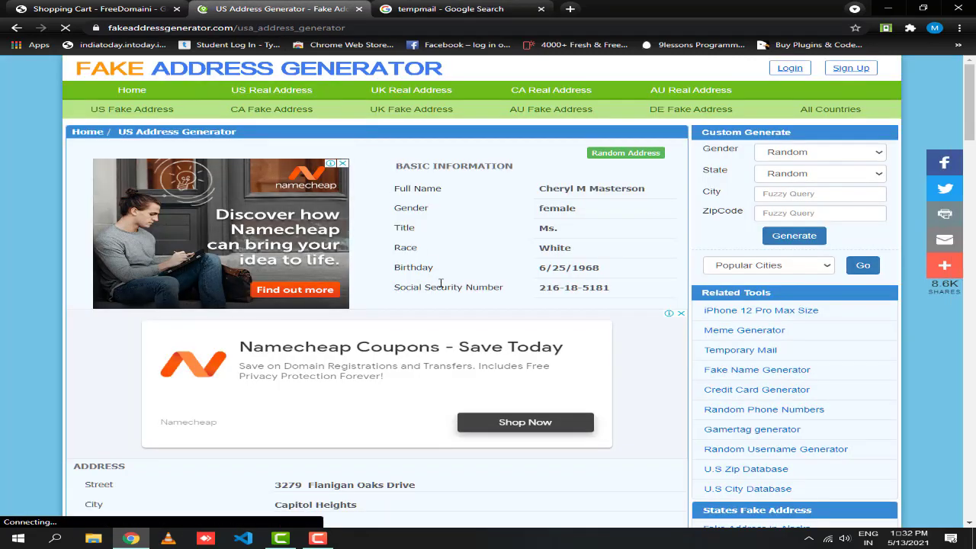
click(51, 6)
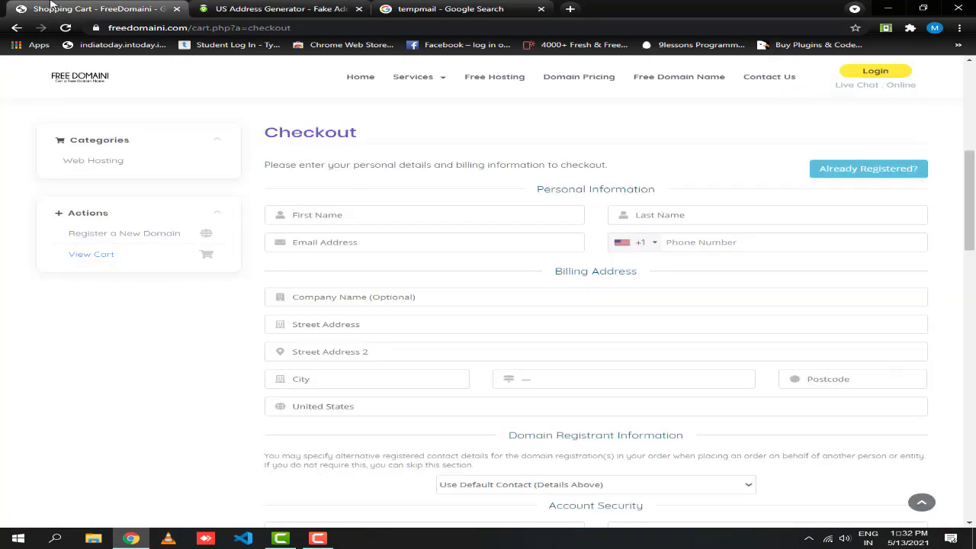
click(383, 251)
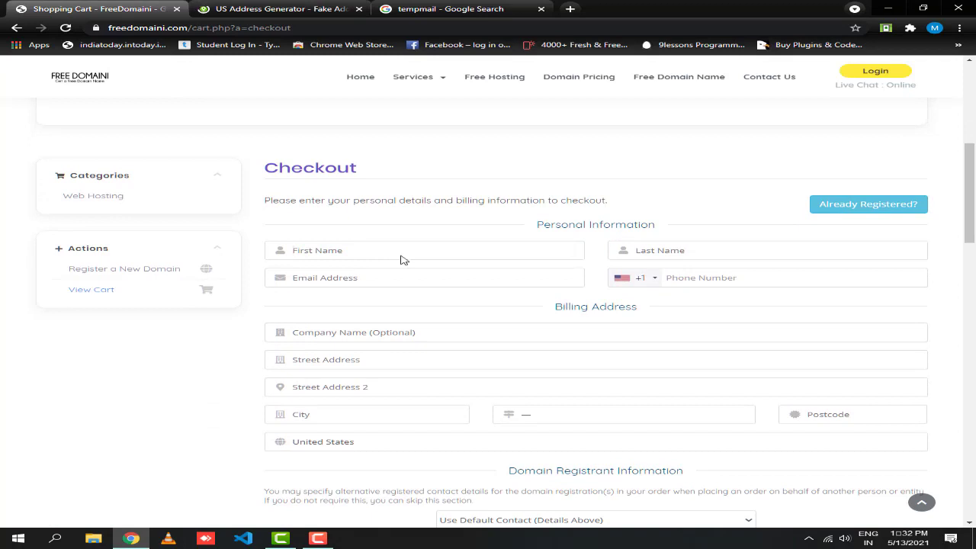
click(709, 281)
click(310, 5)
double_click(564, 188)
key(ctrl+c)
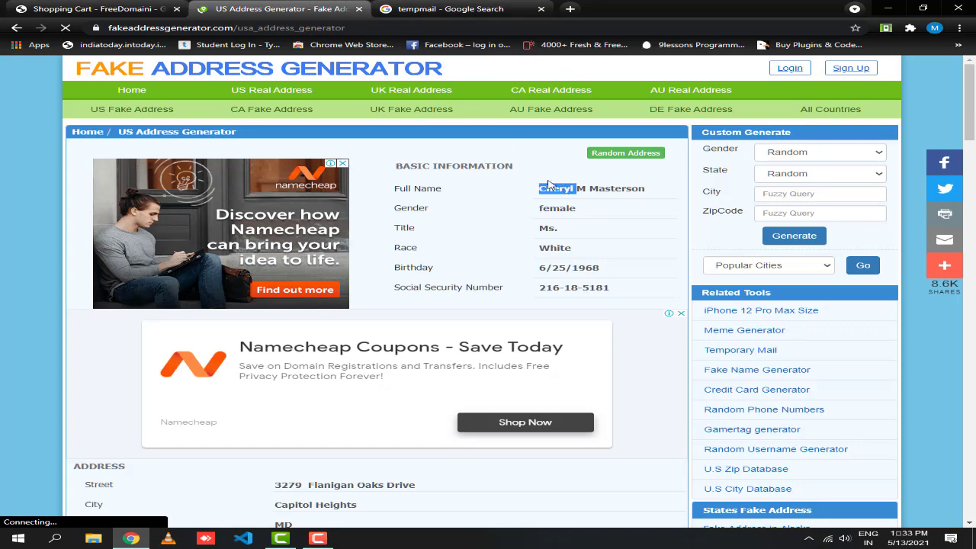
click(134, 6)
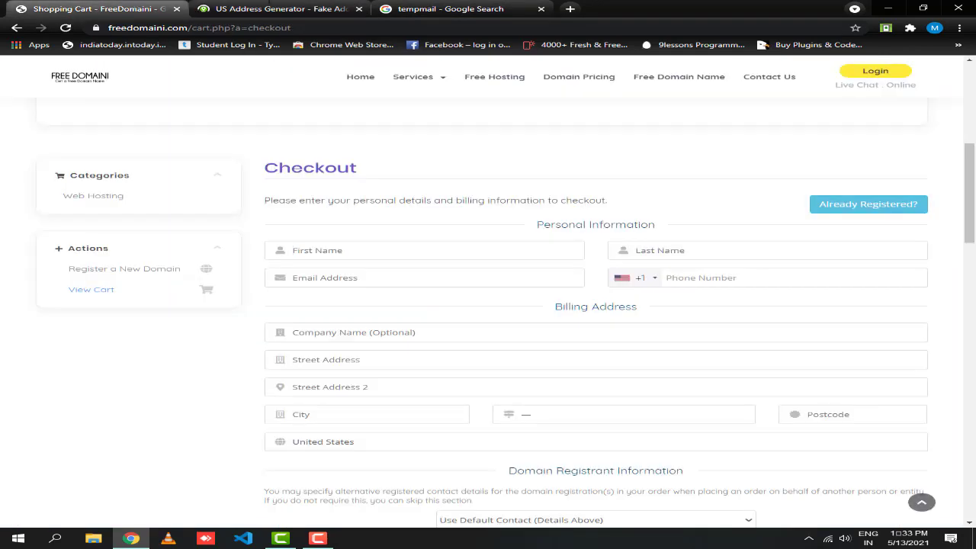
key(ctrl+v)
Copy the middle initial and surname from the generated identity into the checkout form's Last Name field.
click(355, 8)
double_click(621, 188)
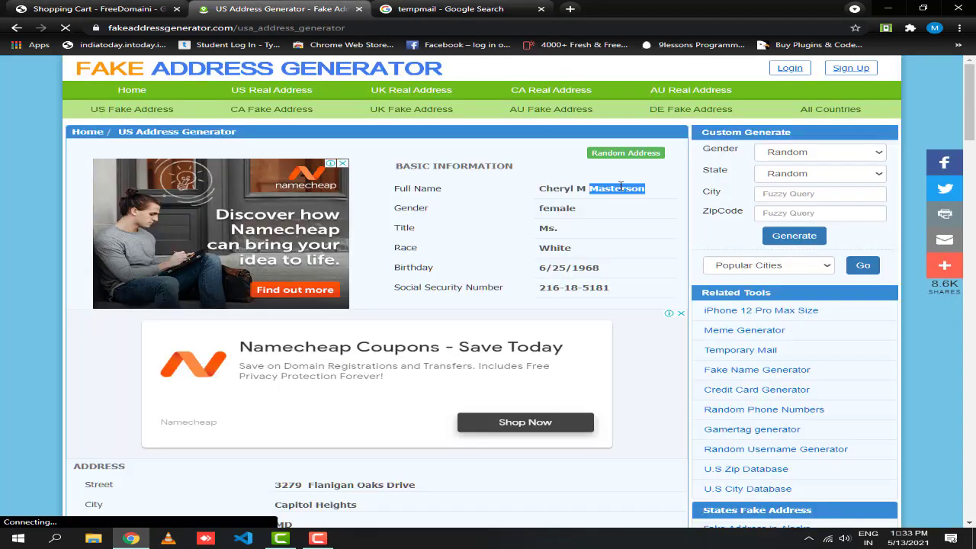
drag(579, 188, 649, 188)
key(ctrl+c)
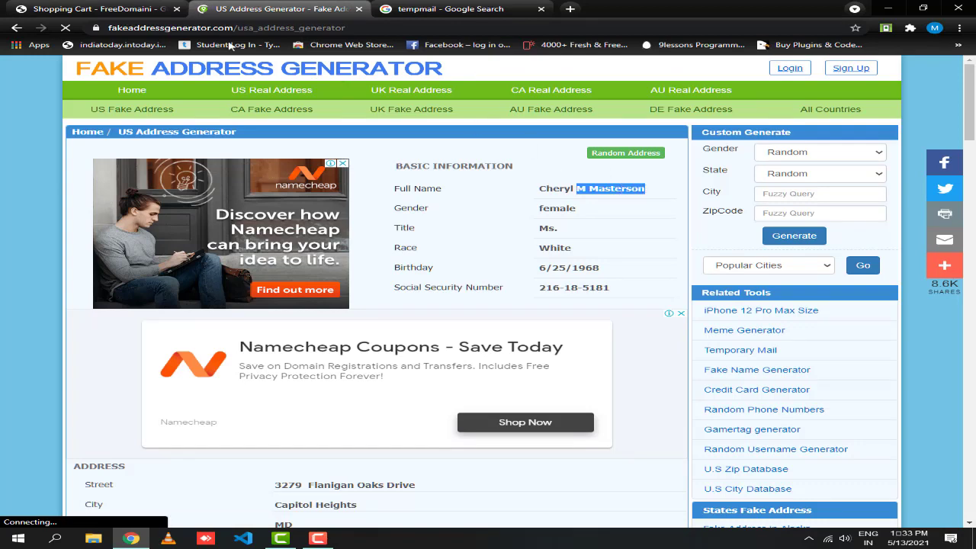
click(111, 7)
key(ctrl+v)
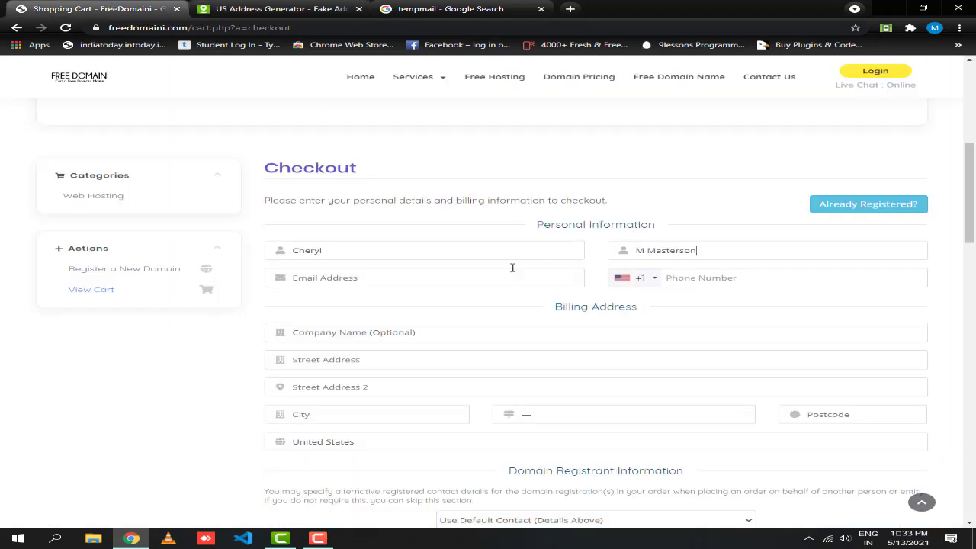
Open the Temp Mail site, copy its temporary email address and paste it into the checkout form's Email Address field.
click(450, 8)
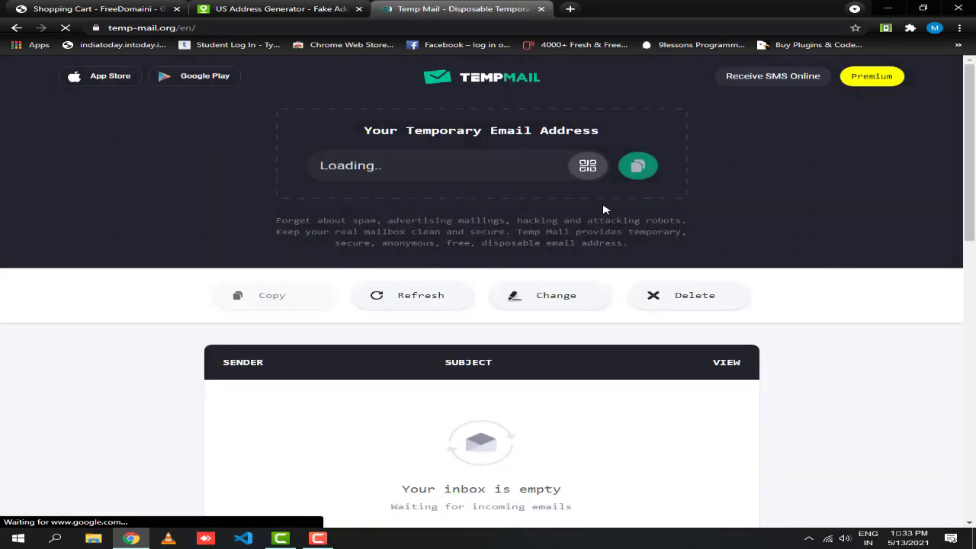
click(638, 166)
click(244, 7)
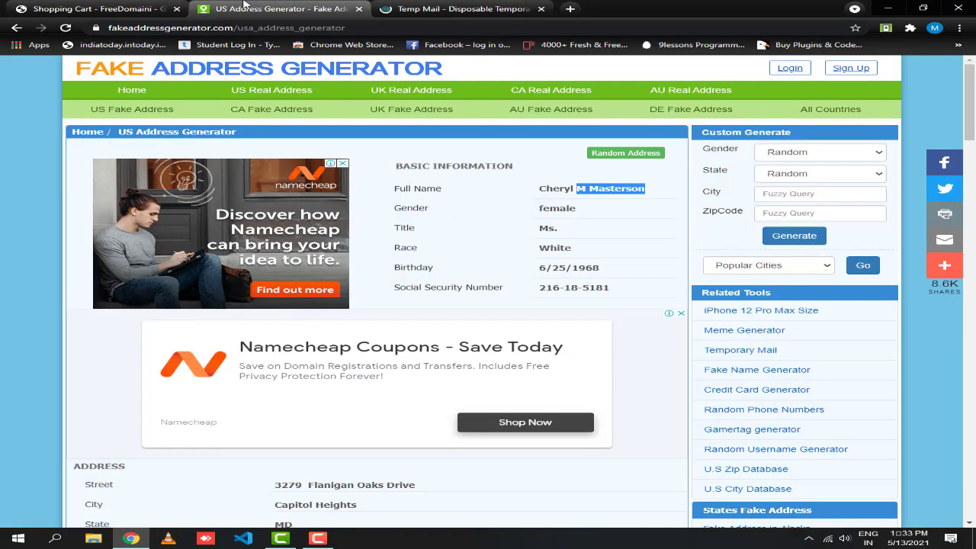
click(85, 7)
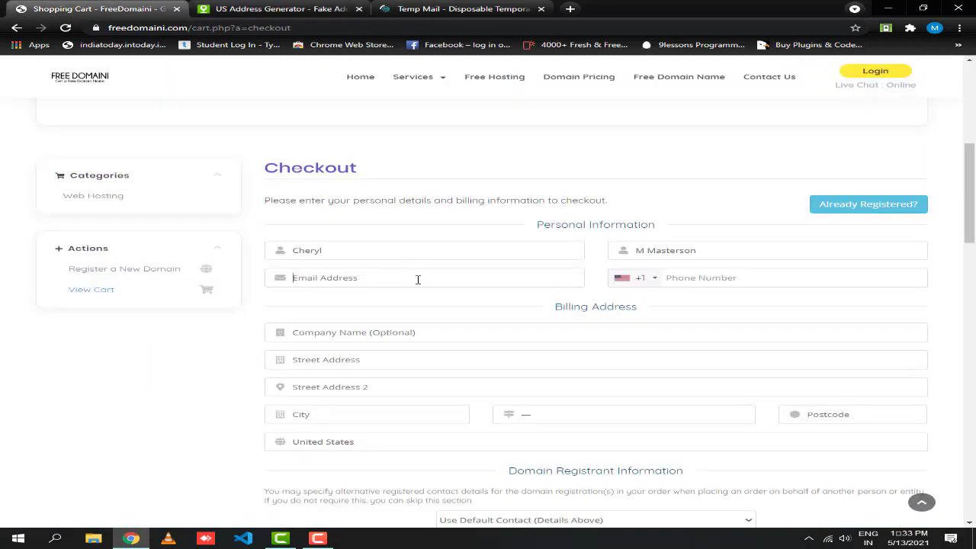
key(ctrl+v)
Copy the phone number from the generated address page into the checkout form's Phone Number field.
click(281, 9)
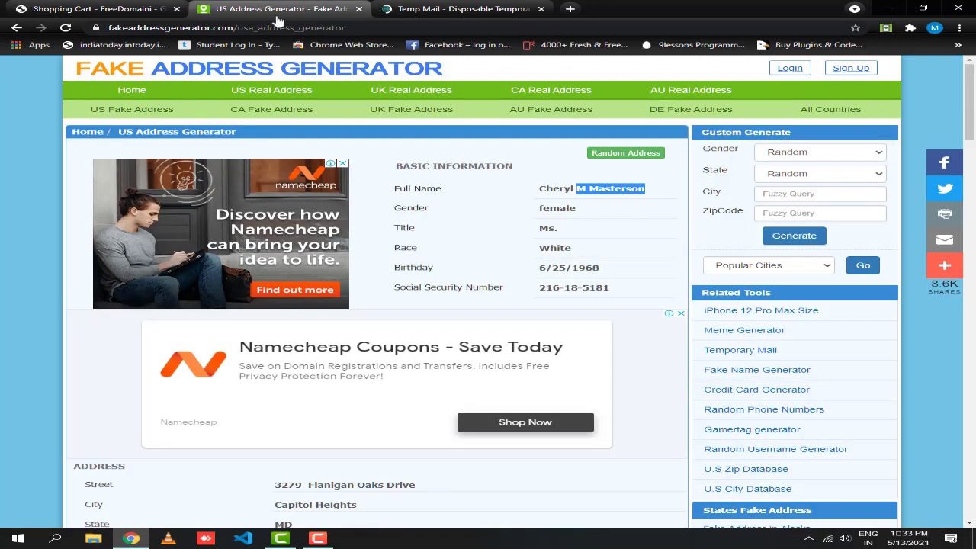
scroll(572, 285, down, 3)
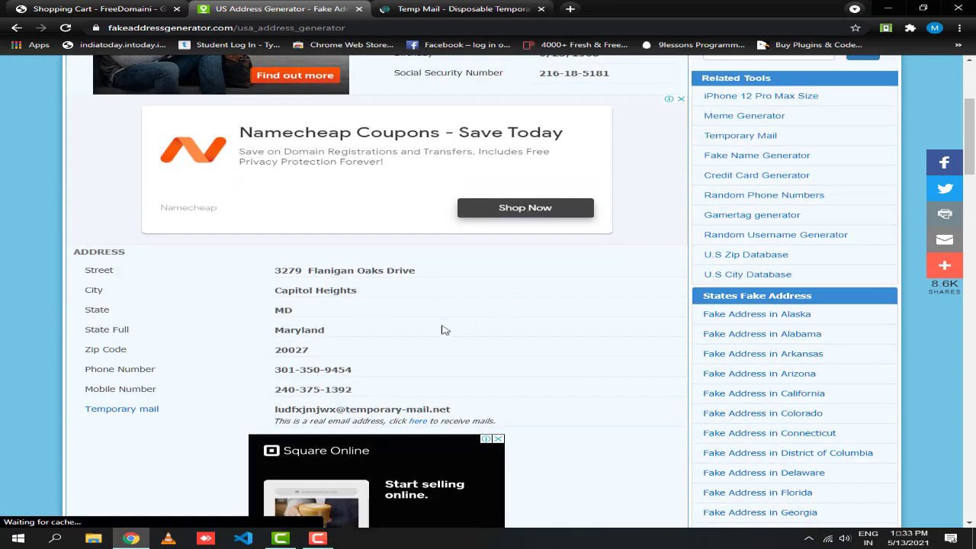
click(315, 369)
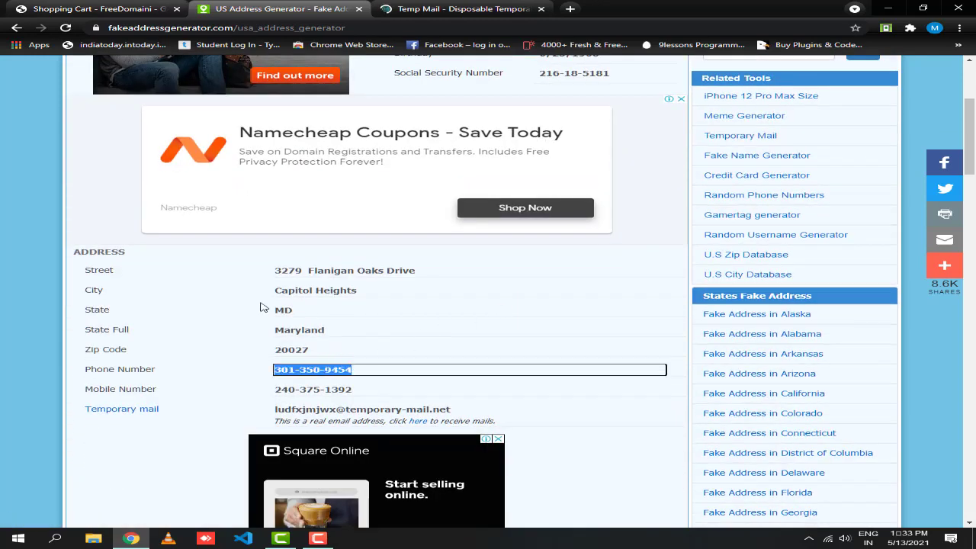
click(23, 8)
key(ctrl+v)
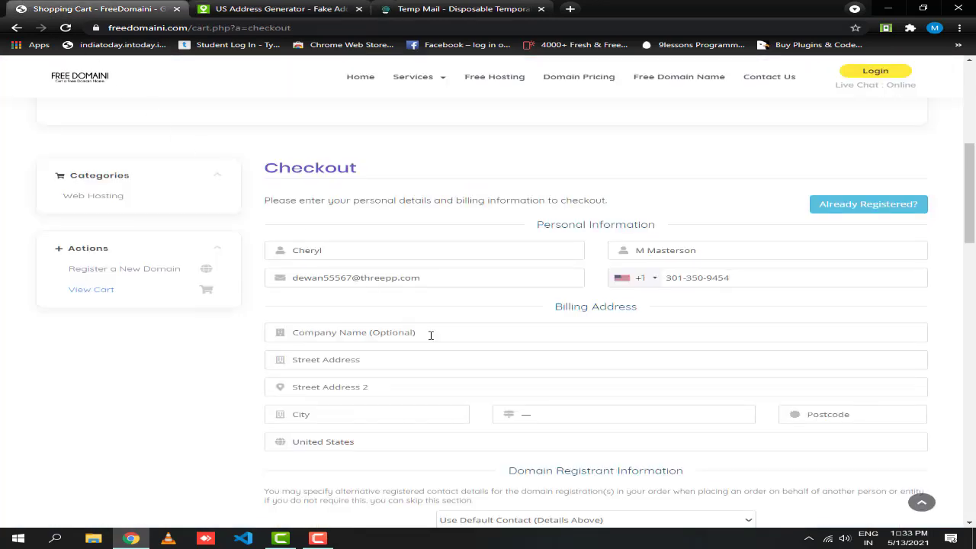
Copy the generated street address into both the Street Address and Street Address 2 fields of the billing section.
click(434, 13)
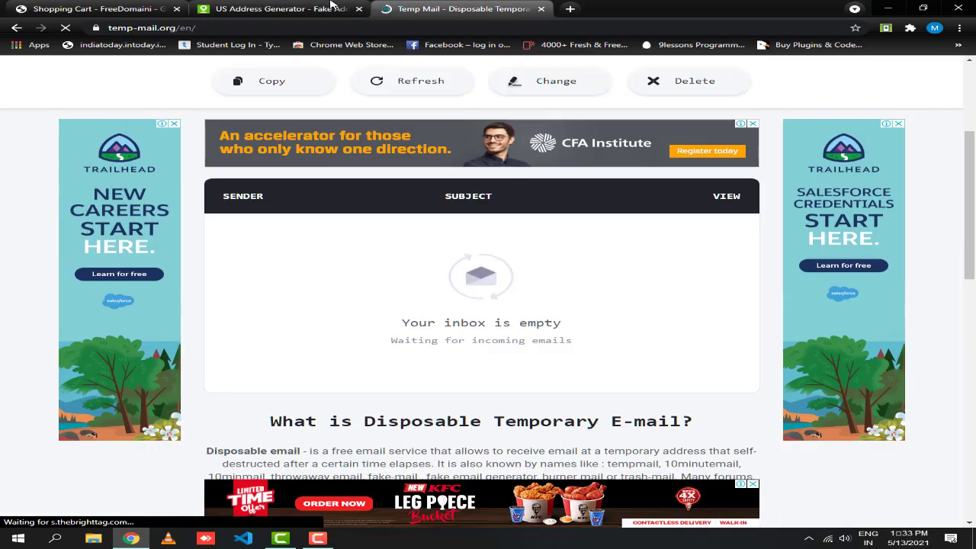
click(331, 6)
scroll(343, 153, down, 3)
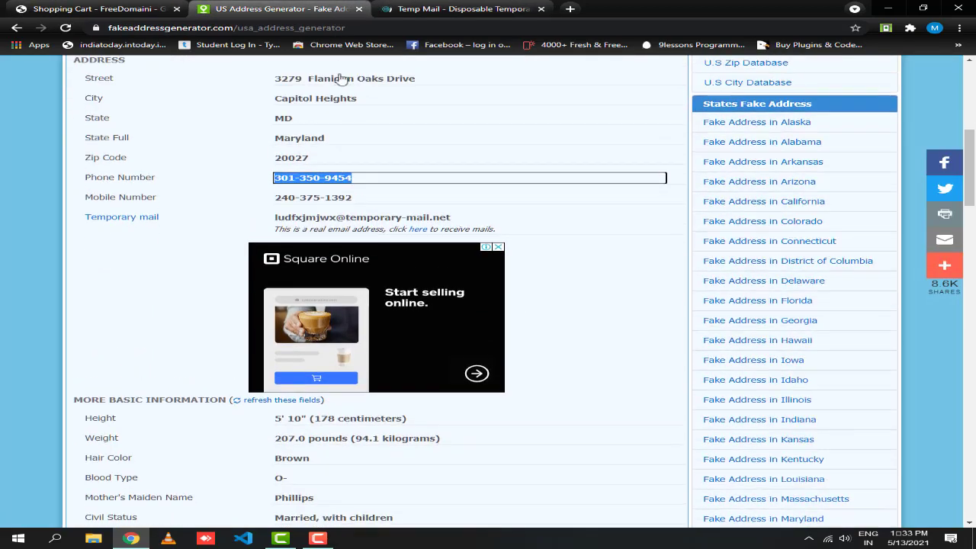
scroll(345, 191, up, 2)
triple_click(356, 198)
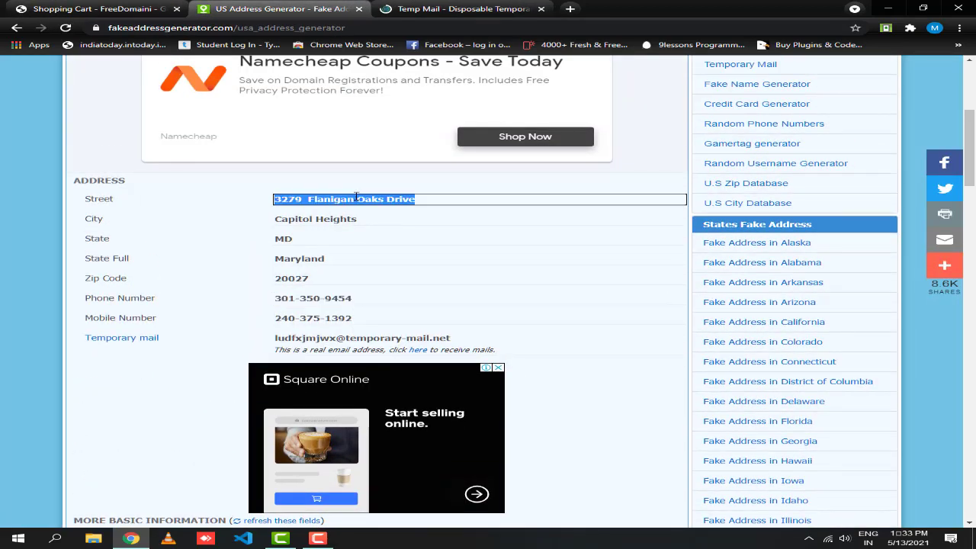
click(107, 9)
key(ctrl+v)
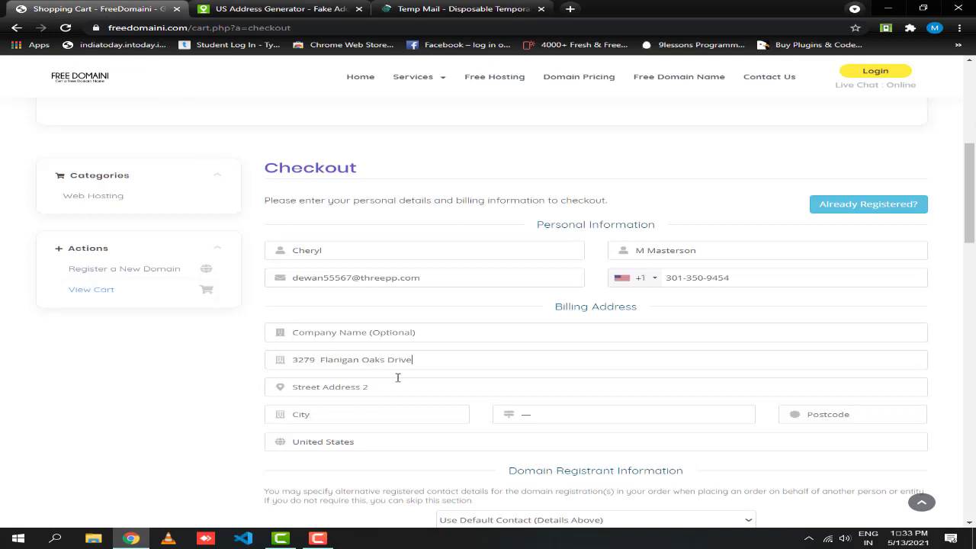
click(410, 383)
key(ctrl+v)
Copy the city from the generated address into the billing address's City field.
click(326, 8)
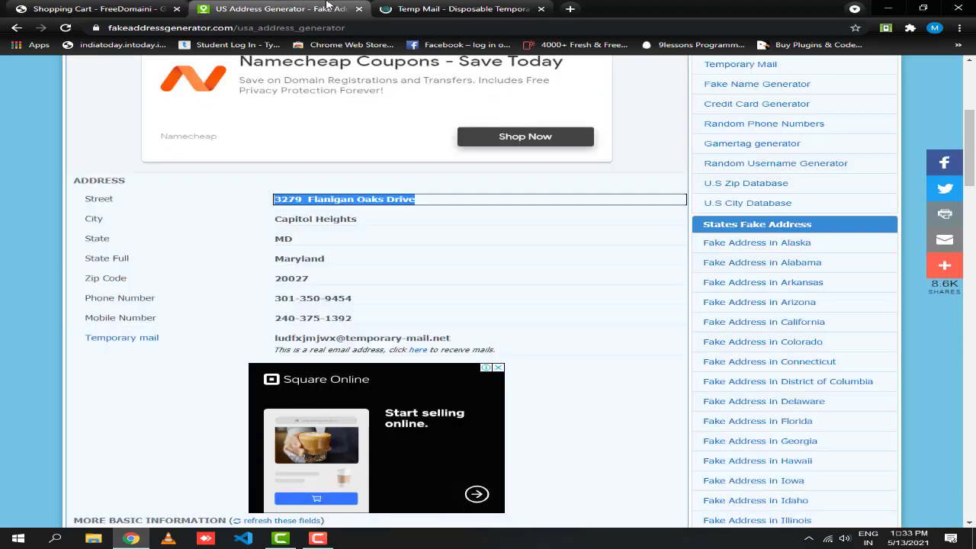
click(279, 238)
click(317, 219)
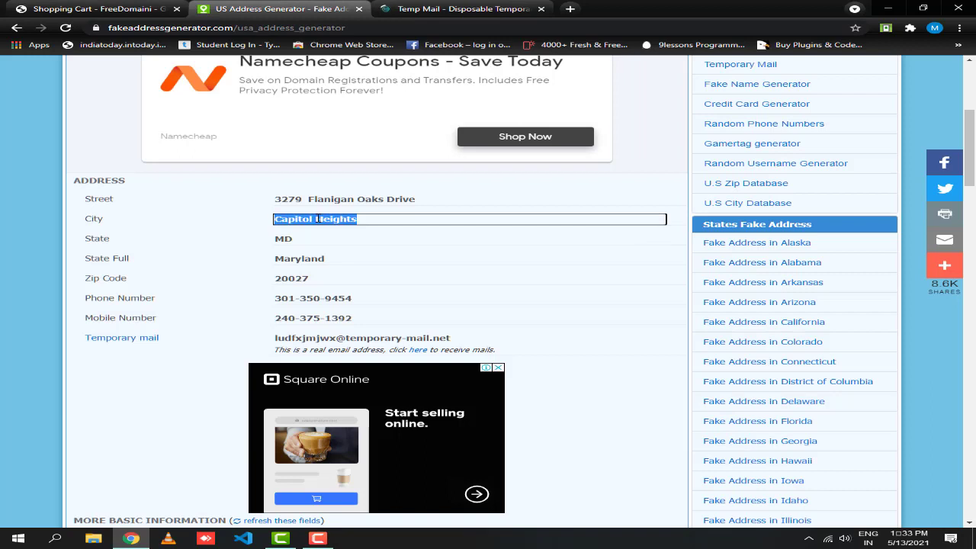
click(115, 9)
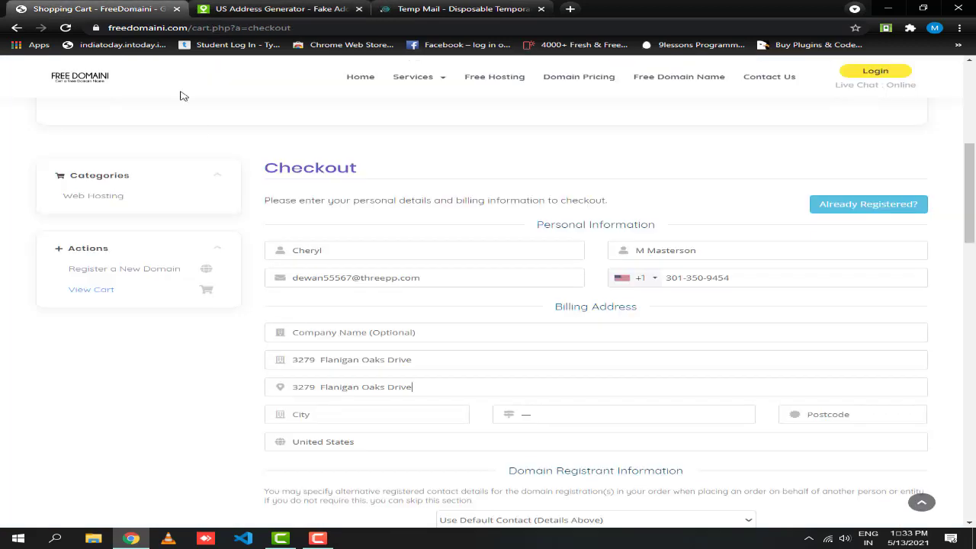
click(353, 412)
key(ctrl+v)
Check the generated address for its state and select the same state in the billing address.
click(573, 415)
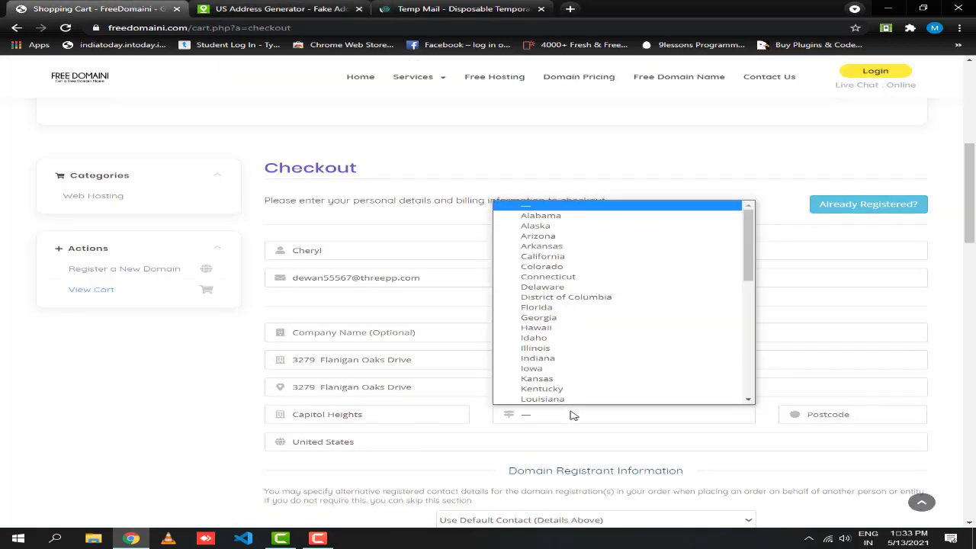
key(Escape)
click(278, 9)
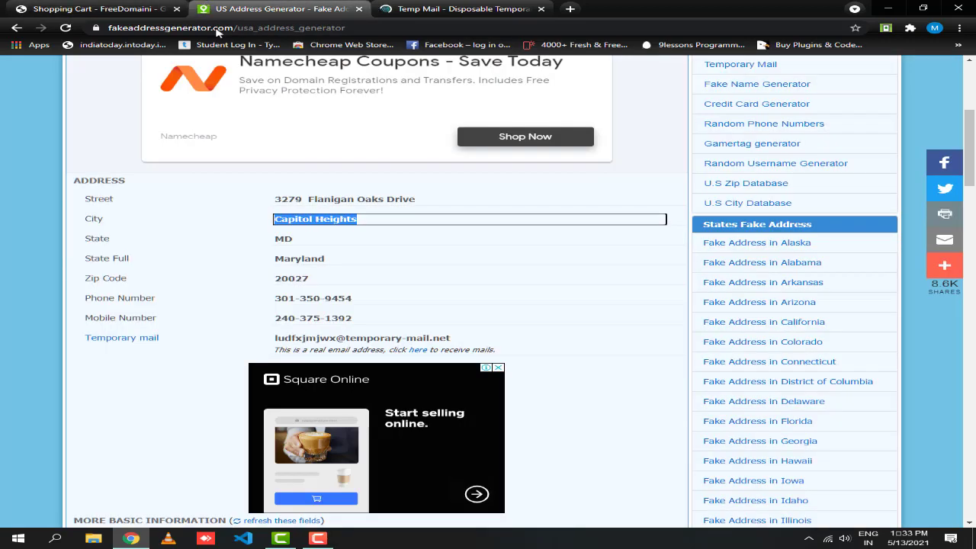
click(61, 7)
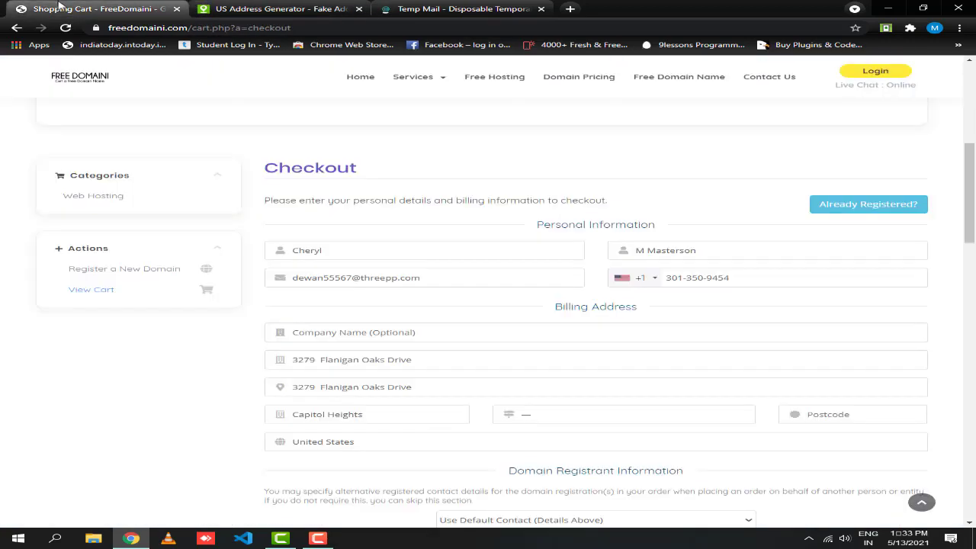
click(601, 416)
key(m)
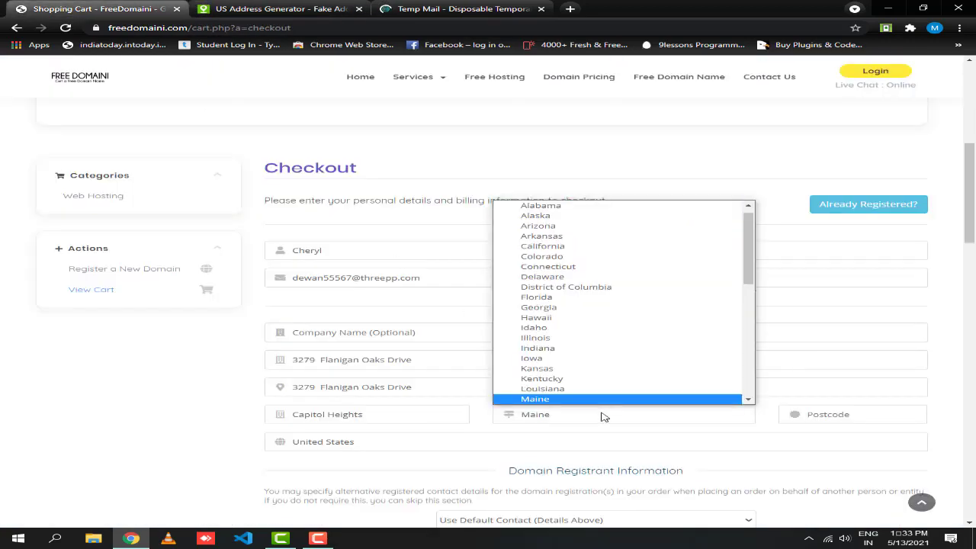
key(Down)
key(Return)
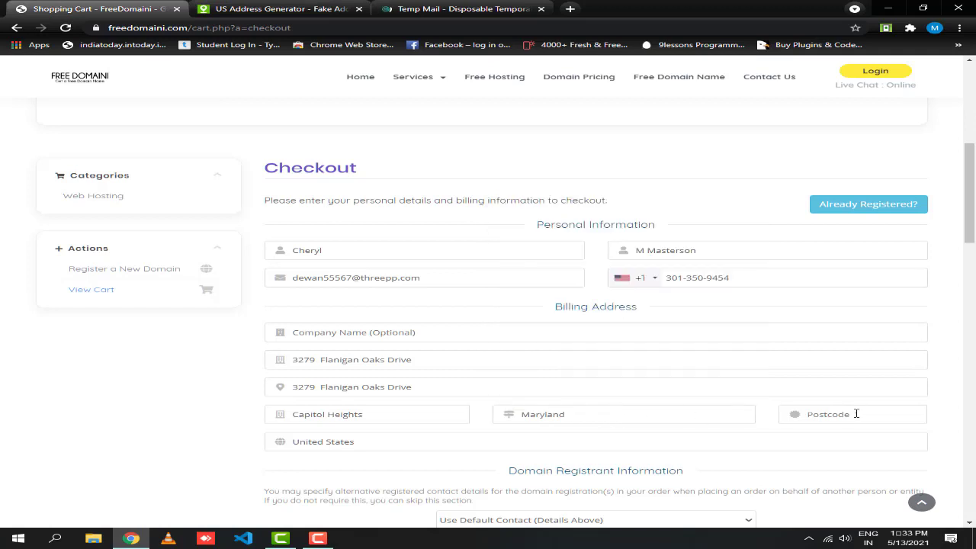
Copy the generated zip code into the Postcode field and keep United States as the billing country.
click(229, 8)
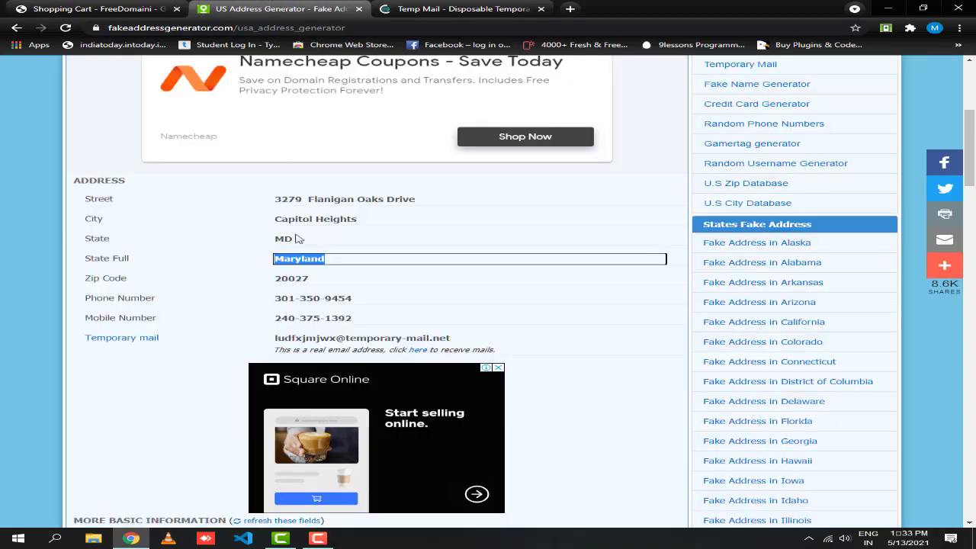
double_click(301, 279)
click(65, 6)
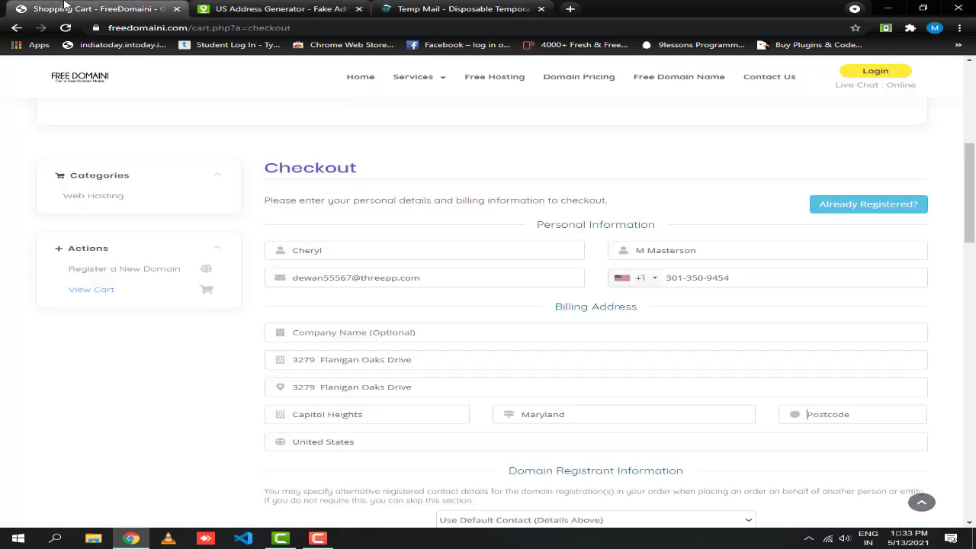
click(858, 415)
key(ctrl+v)
click(383, 444)
click(384, 445)
scroll(244, 429, down, 4)
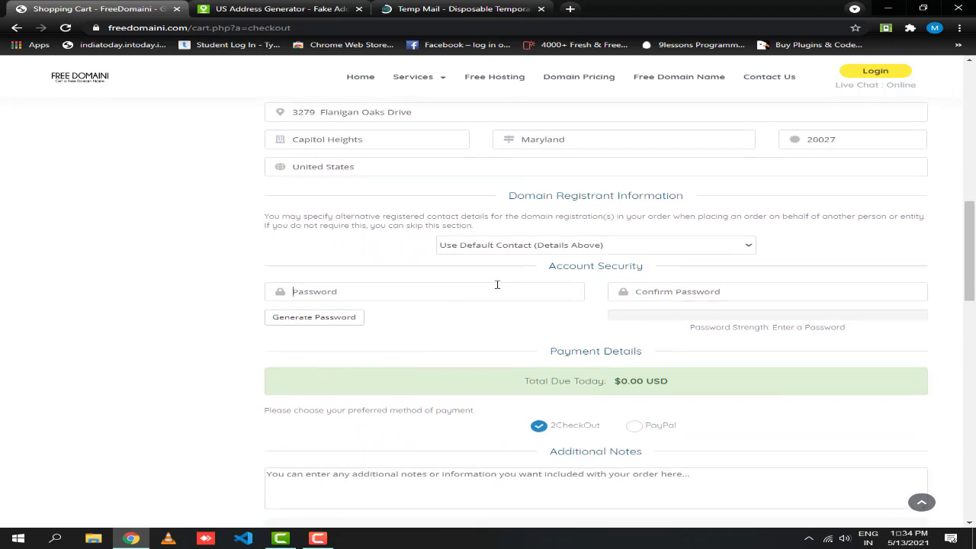
Enter the account password and repeat it in the Confirm Password field of the Account Security section.
click(498, 285)
text(****)
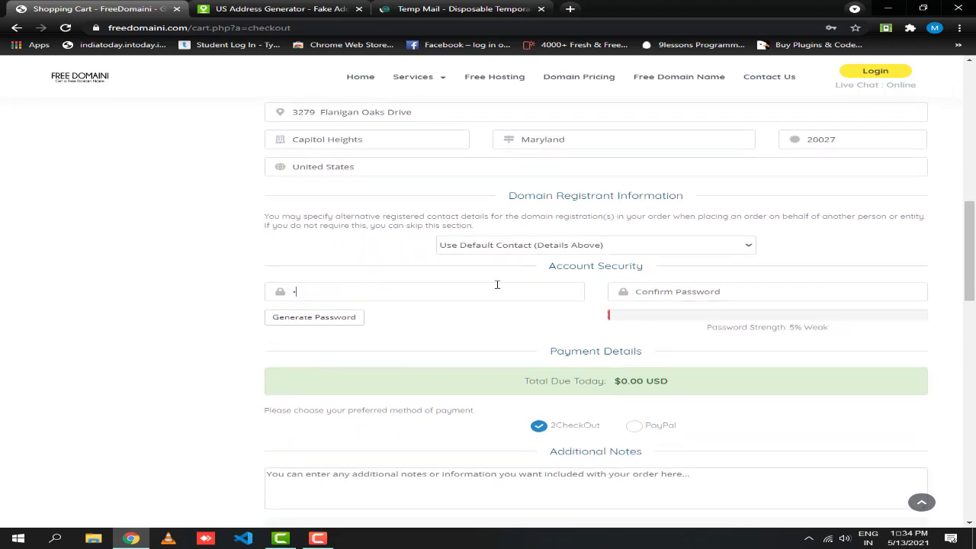
text(**)
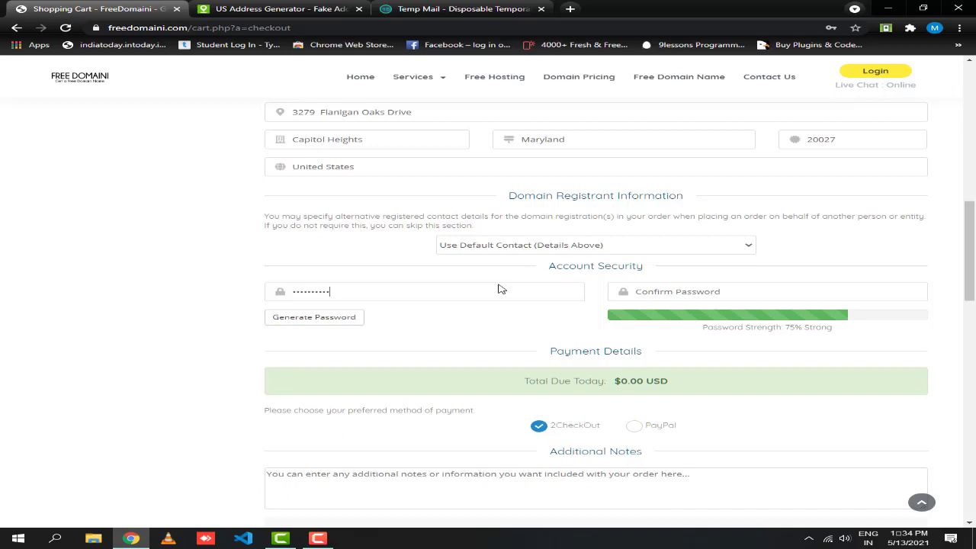
text(*)
Leave the mailing list option set to Yes and complete the order with 2CheckOut as the payment method.
scroll(756, 291, down, 3)
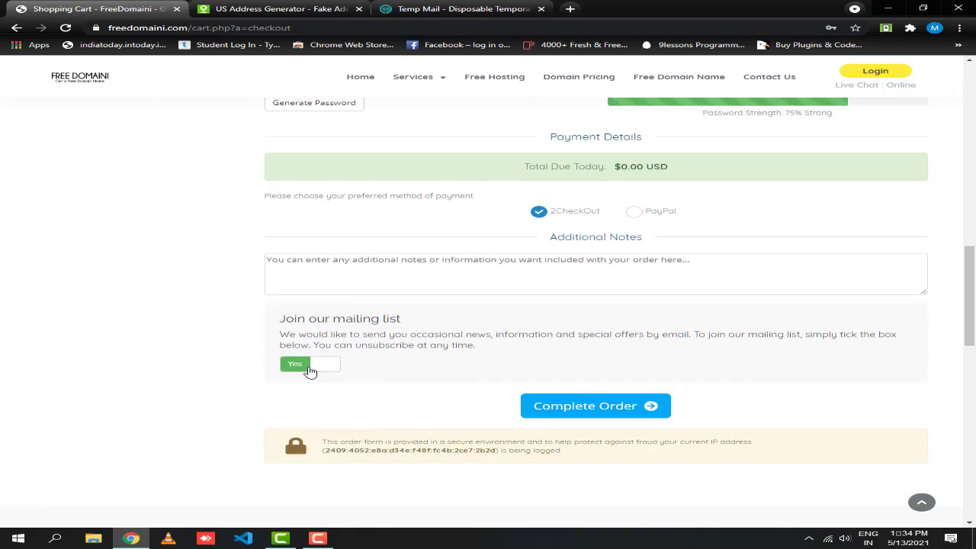
click(310, 366)
scroll(312, 336, down, 1)
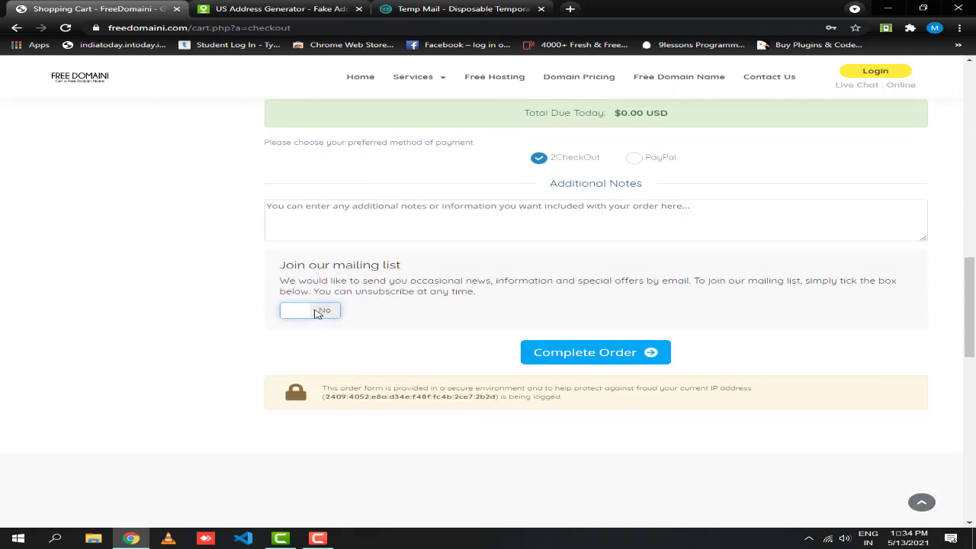
click(318, 312)
scroll(492, 308, down, 1)
click(595, 300)
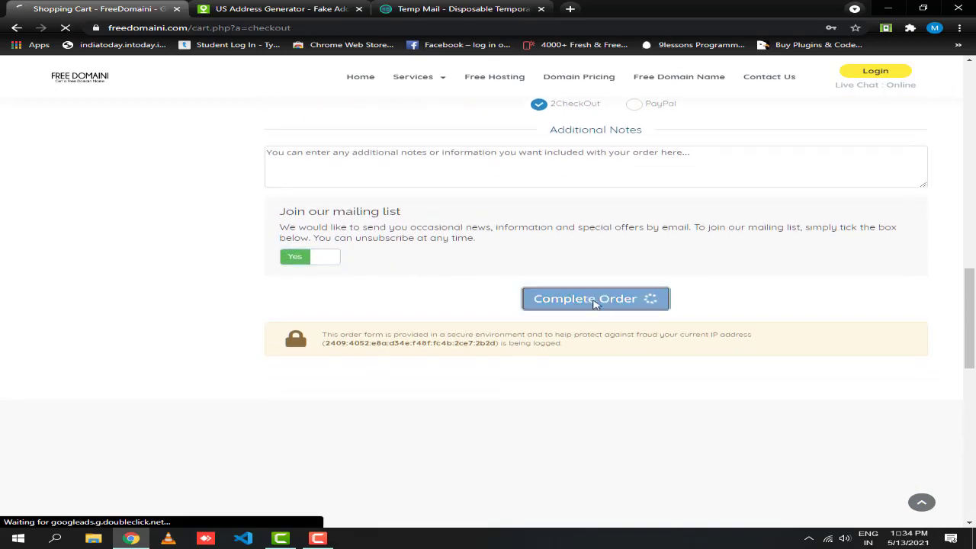
scroll(632, 394, up, 4)
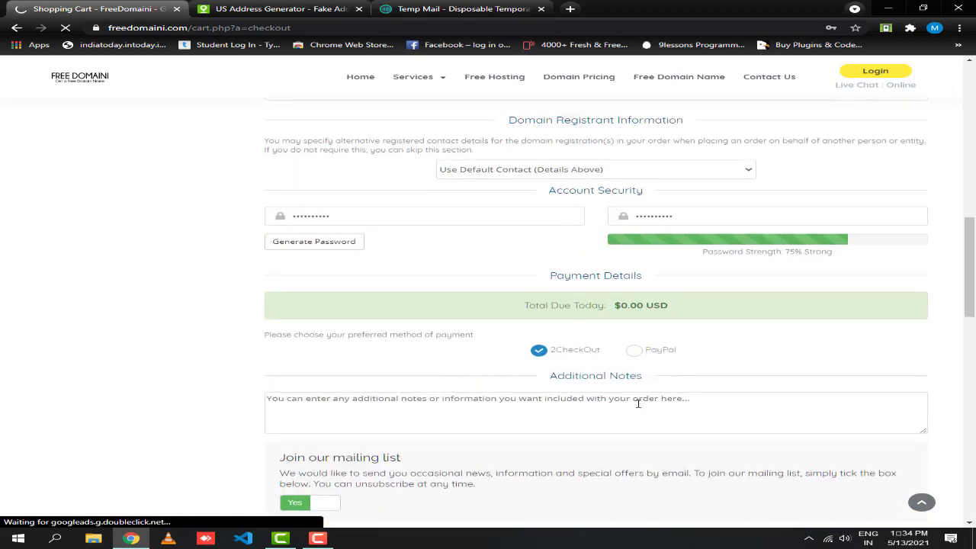
scroll(639, 406, down, 1)
scroll(639, 407, up, 4)
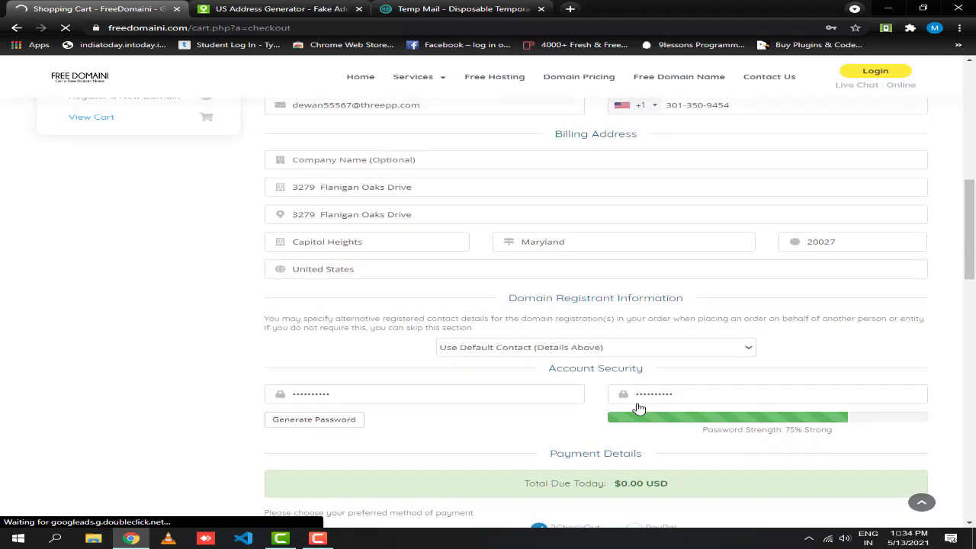
scroll(639, 409, up, 6)
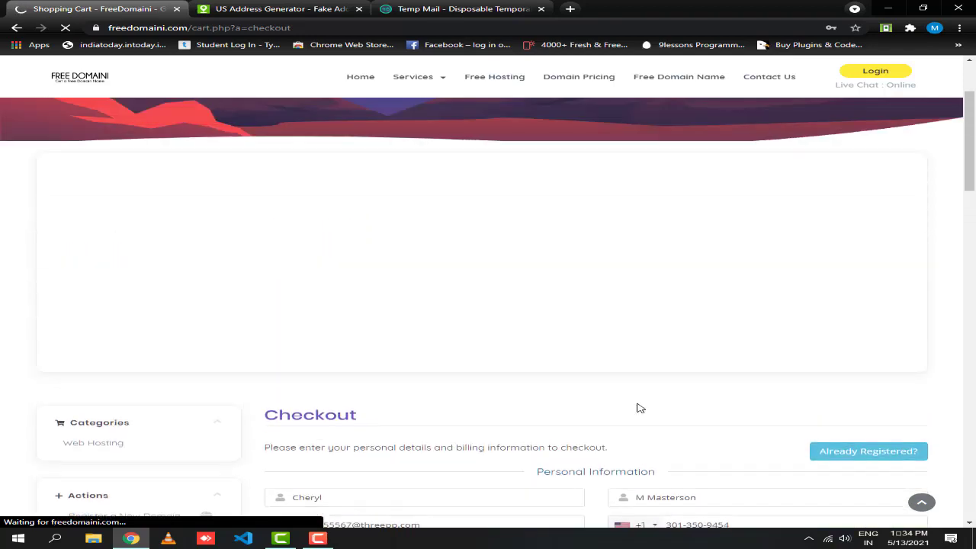
scroll(640, 408, up, 2)
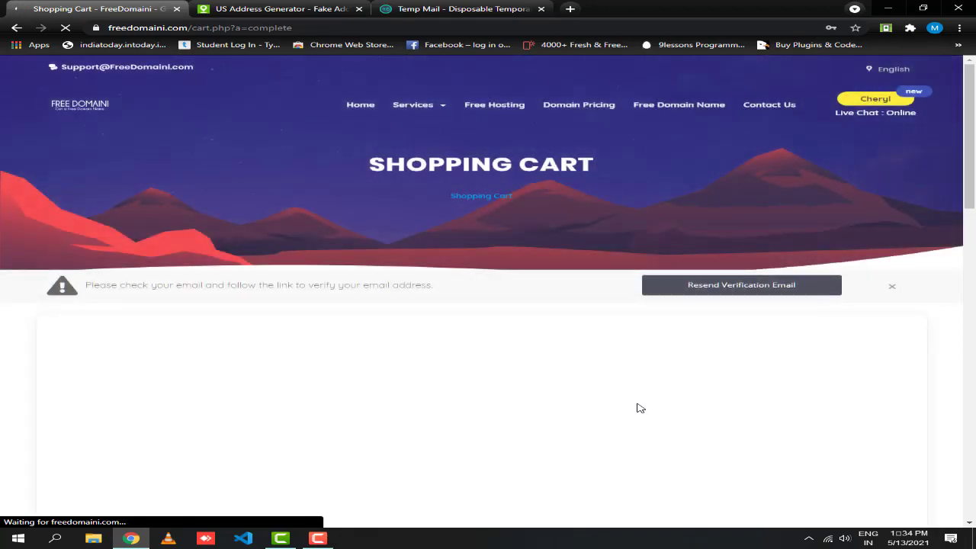
scroll(641, 408, down, 2)
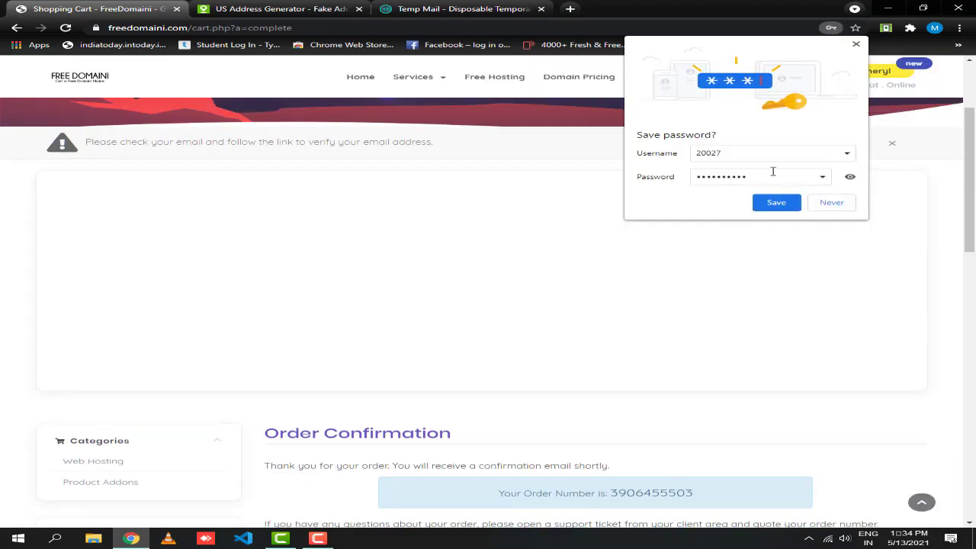
Try to replace the username in the browser's save-password prompt with the temporary email address copied from Temp Mail.
drag(778, 150, 660, 143)
click(283, 9)
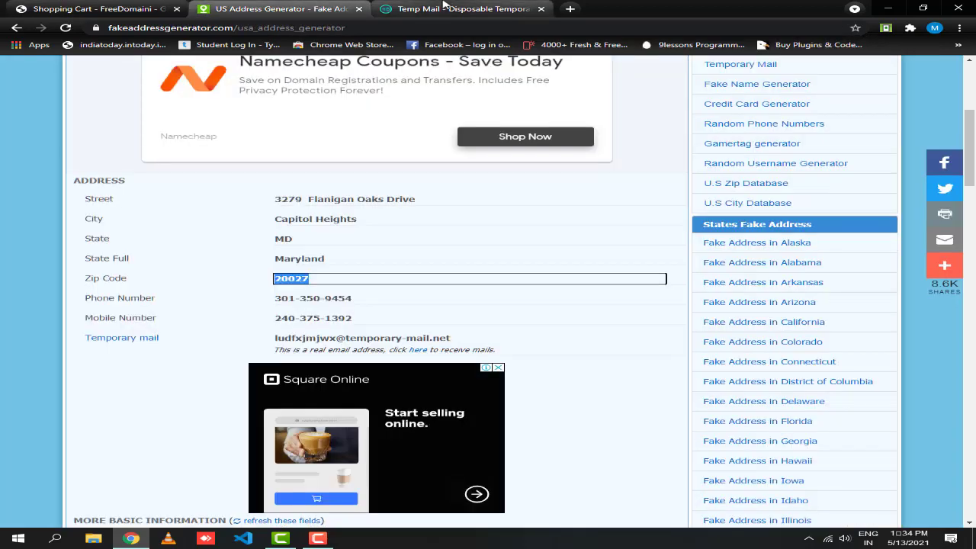
click(446, 8)
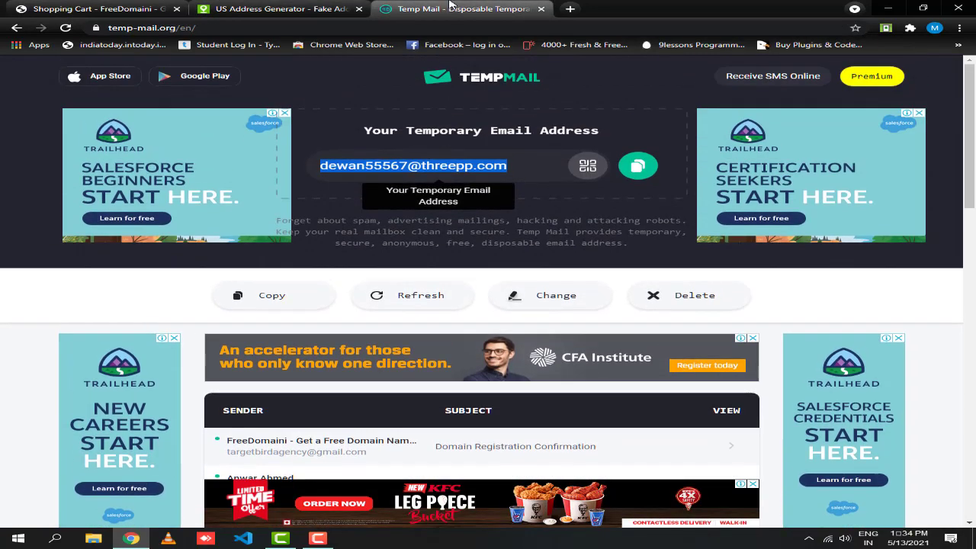
click(637, 166)
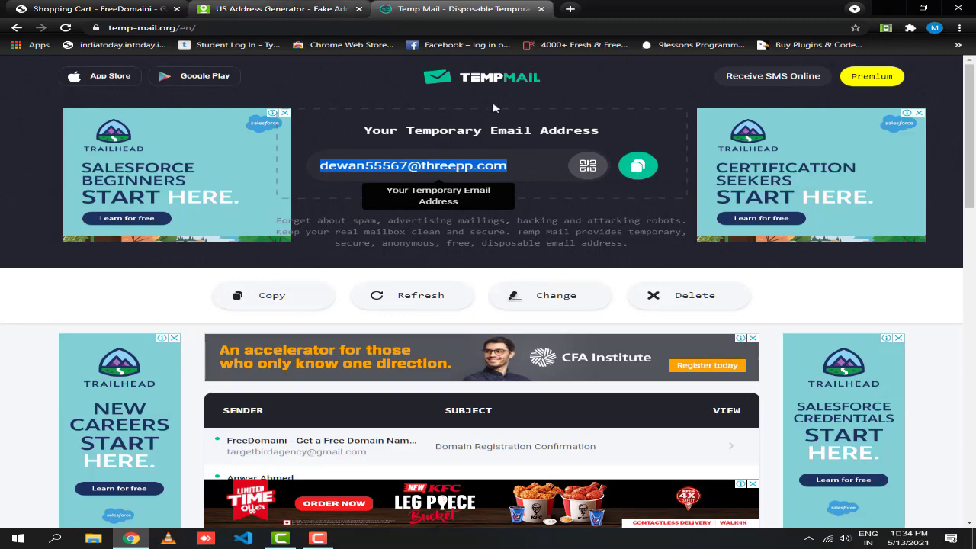
click(267, 8)
click(143, 6)
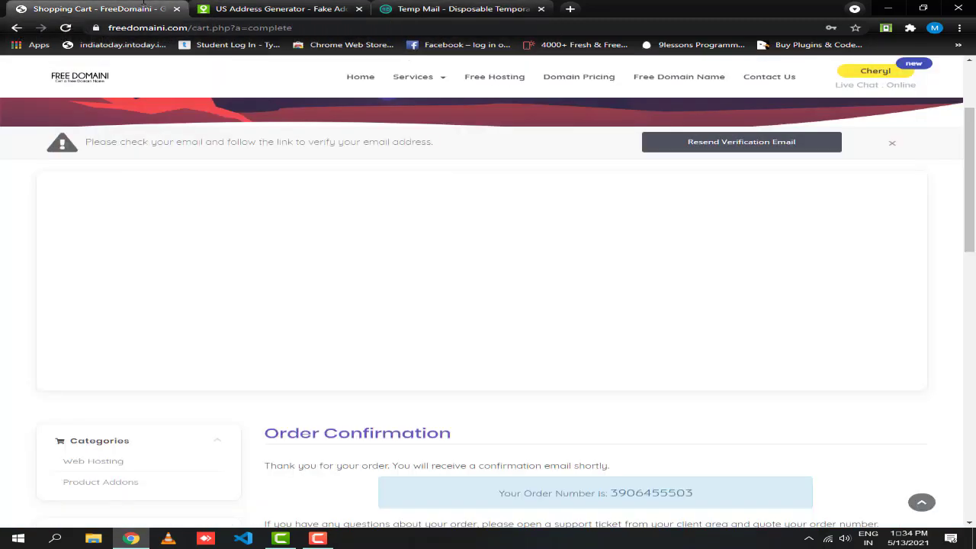
Open the Domain Registration Confirmation email in the Temp Mail inbox and read the purchase details for topkloths.xyz.
click(236, 9)
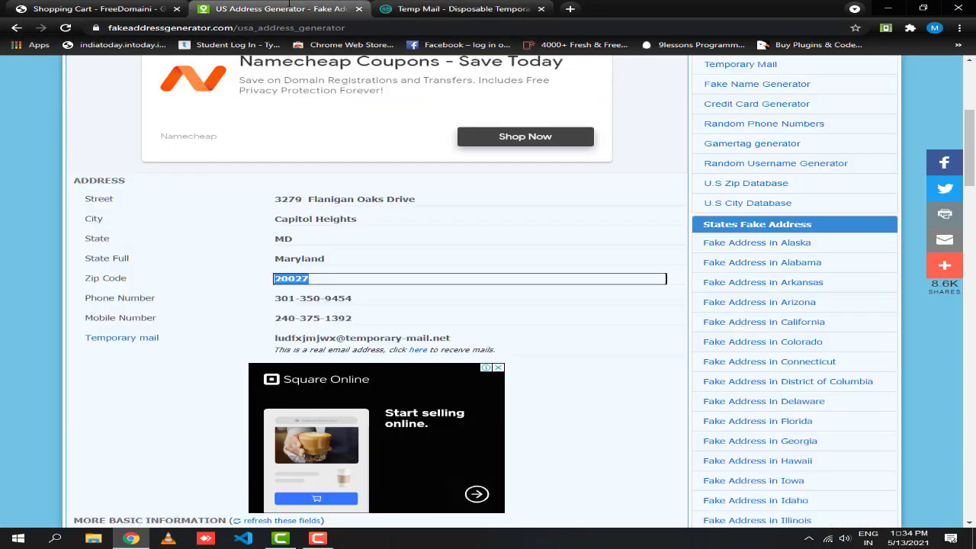
click(410, 8)
scroll(321, 306, down, 3)
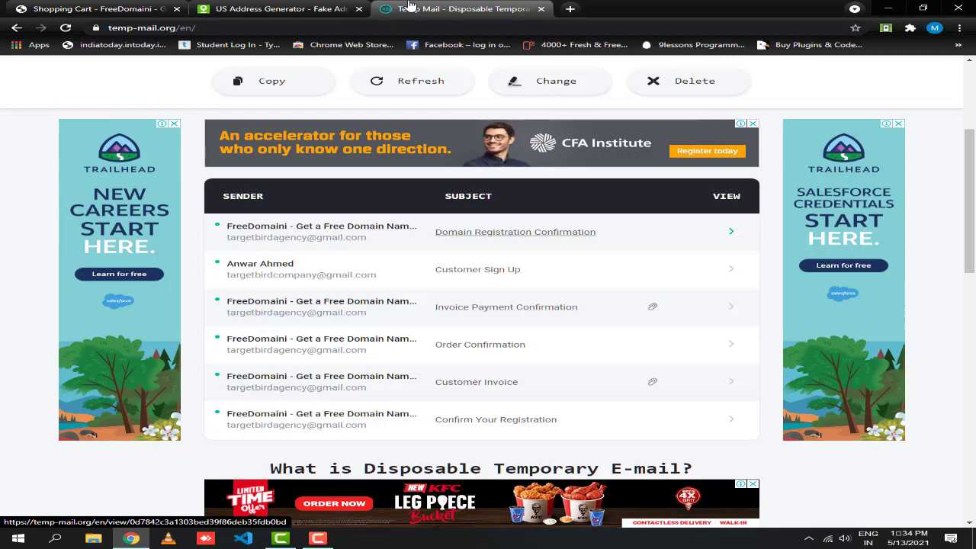
scroll(480, 305, down, 3)
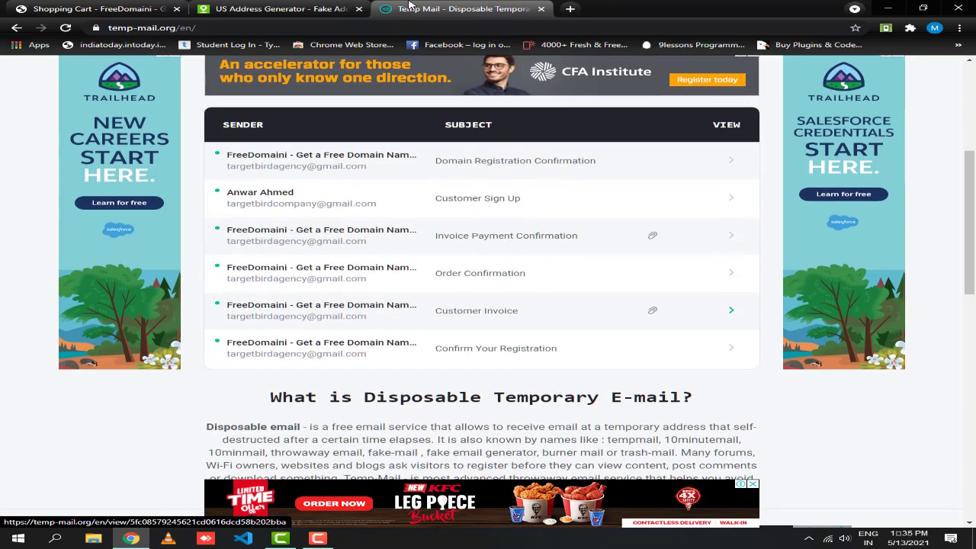
scroll(481, 305, up, 3)
click(473, 232)
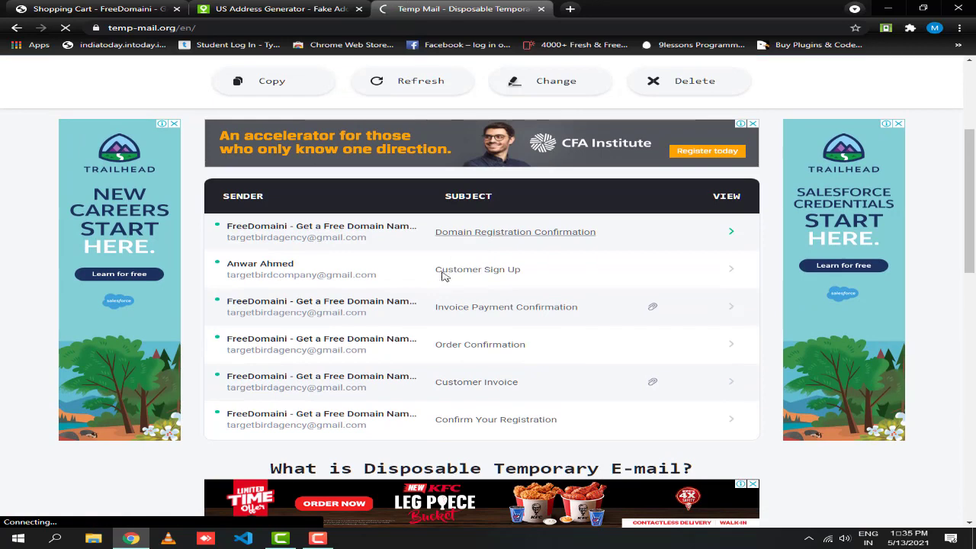
scroll(432, 348, down, 5)
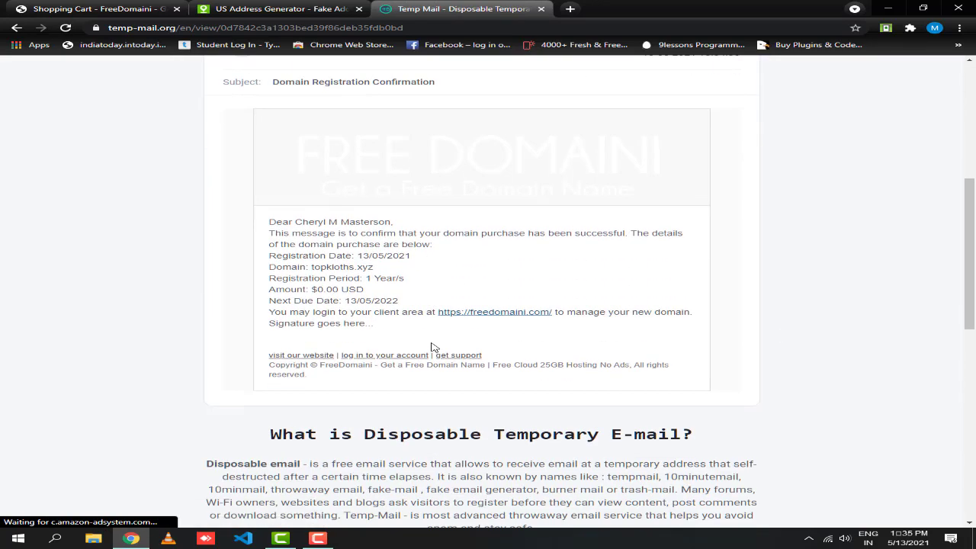
scroll(432, 345, up, 3)
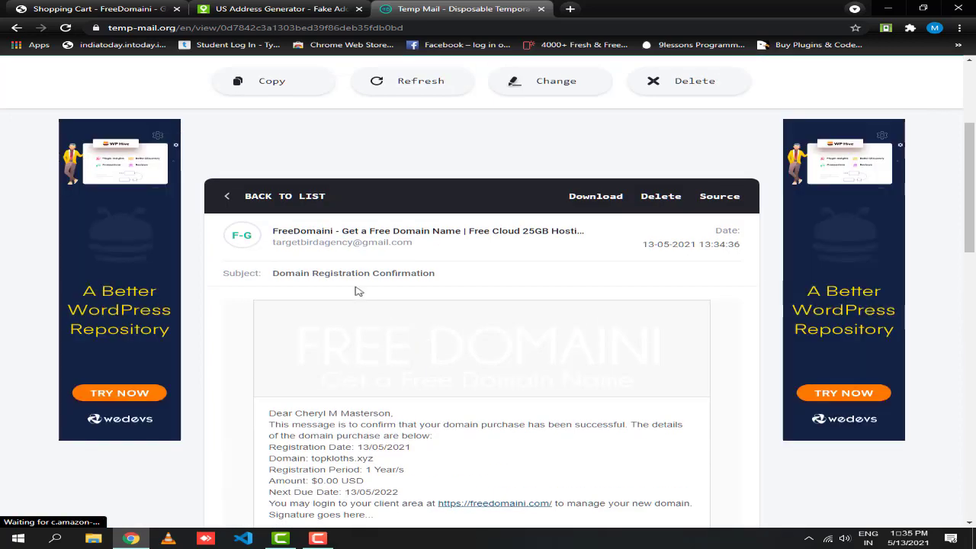
Return to the inbox list and read the Invoice Payment Confirmation email covering both domain registrations.
click(235, 199)
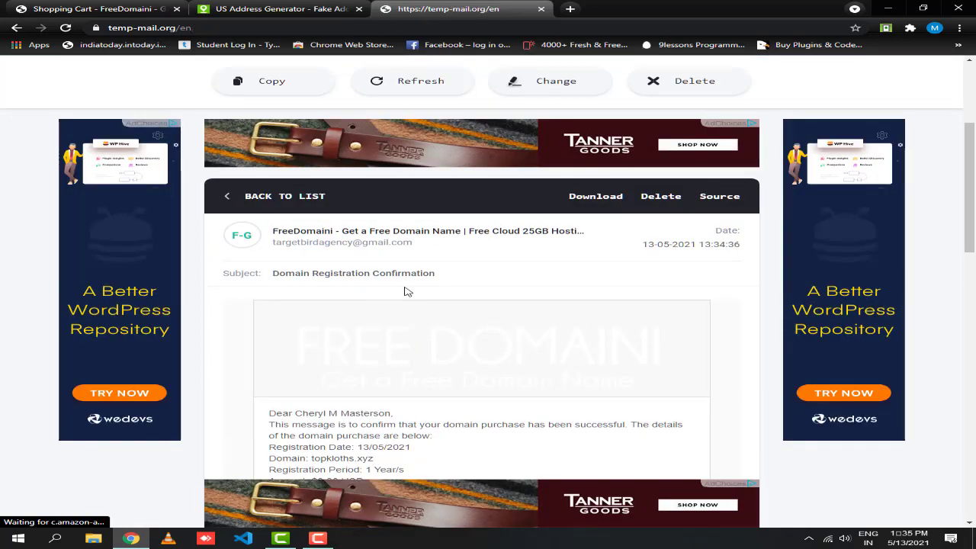
scroll(488, 322, down, 2)
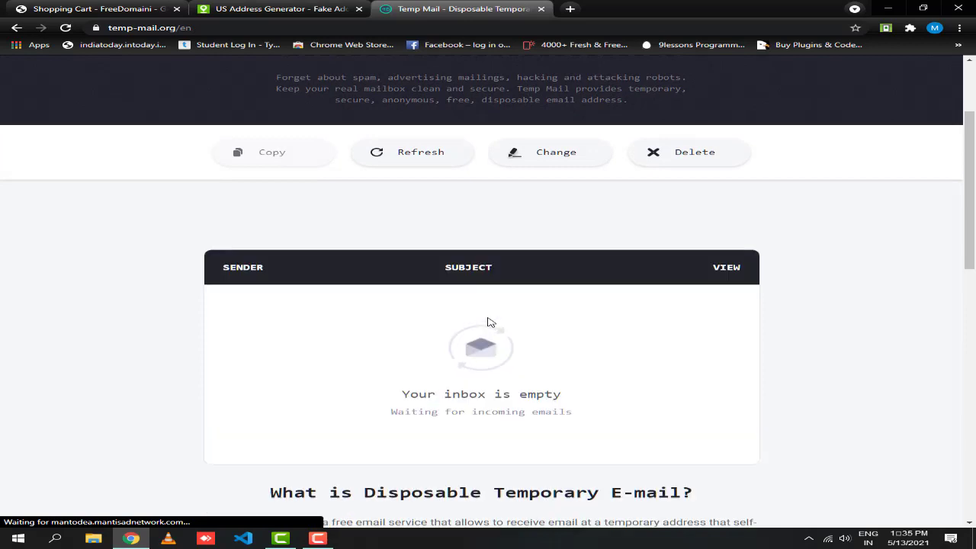
scroll(490, 322, down, 1)
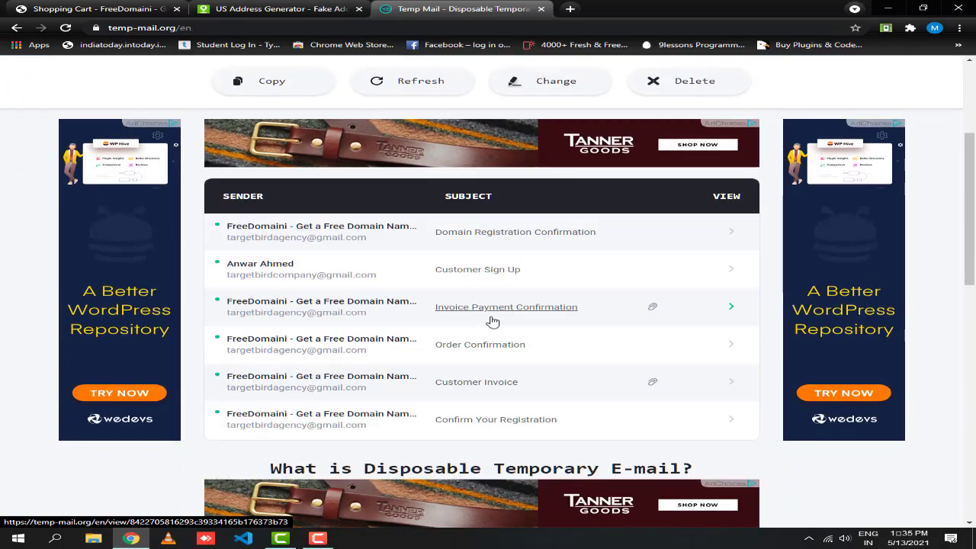
click(529, 307)
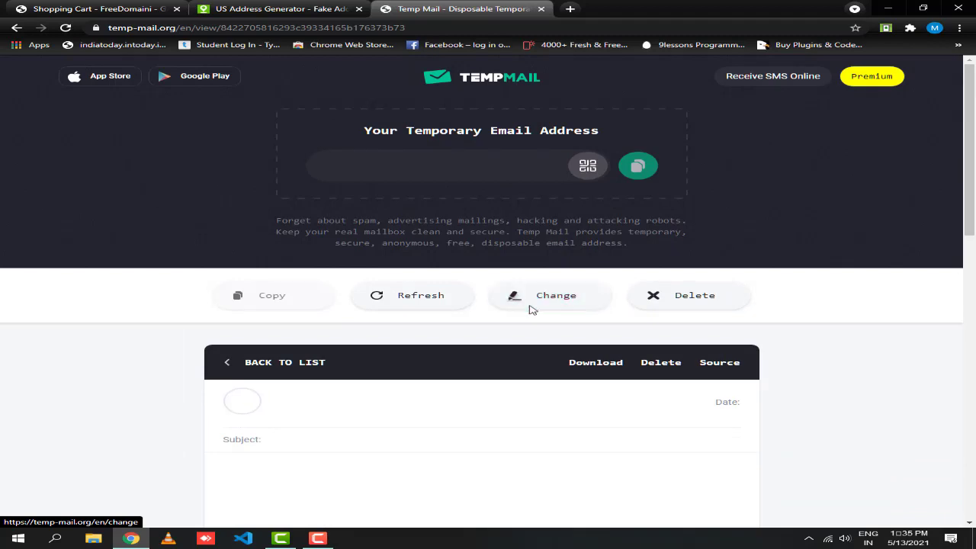
scroll(566, 349, down, 3)
scroll(566, 349, down, 2)
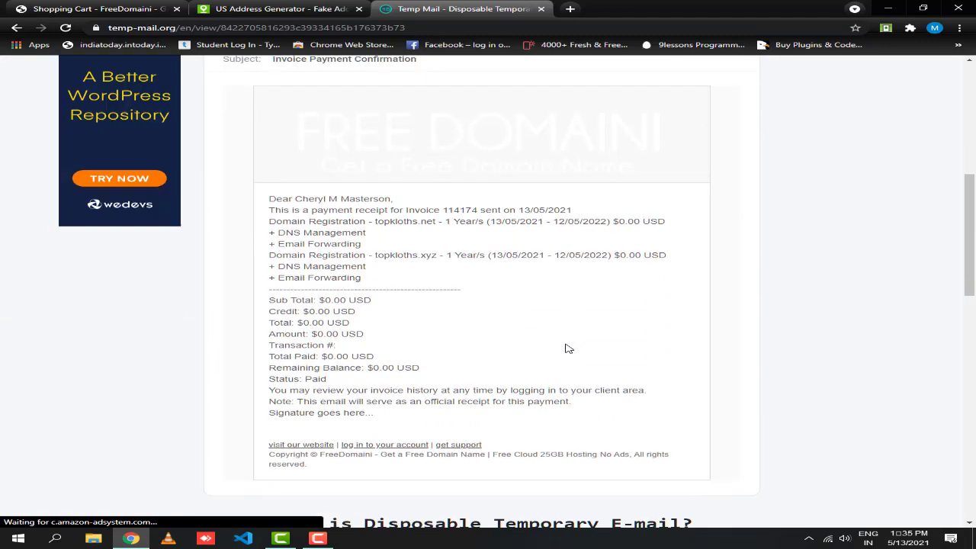
scroll(567, 344, down, 1)
mouse_move(567, 347)
mouse_down()
mouse_move(403, 344)
mouse_move(323, 322)
mouse_move(261, 192)
mouse_move(257, 145)
mouse_up()
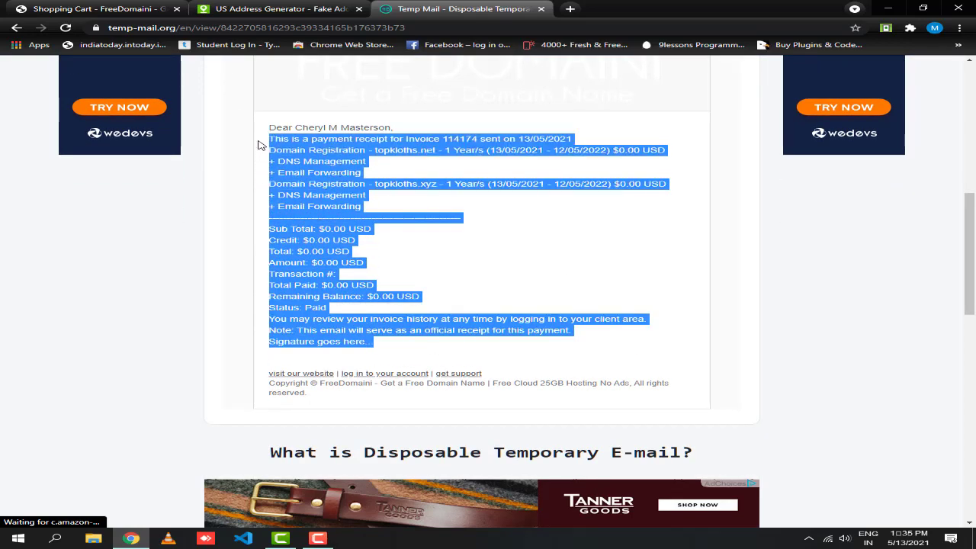
click(375, 259)
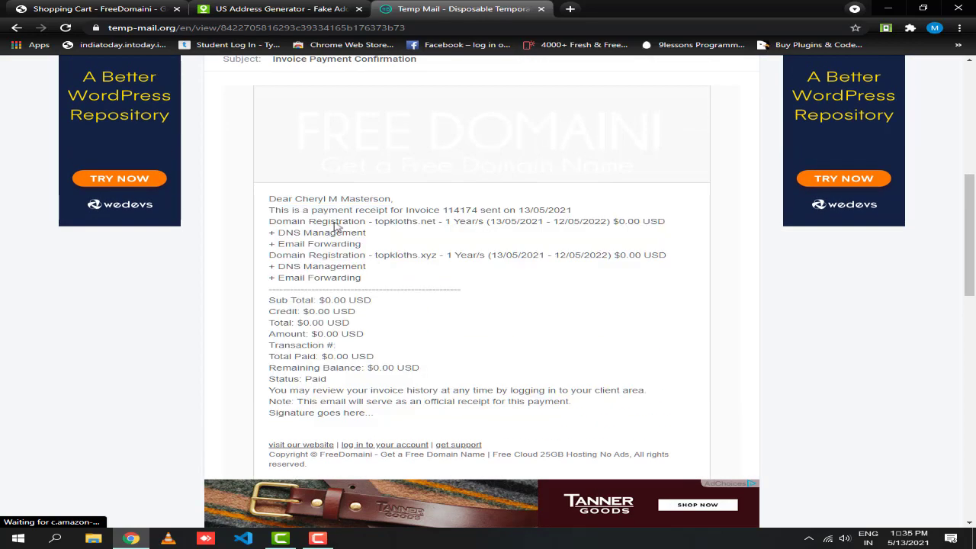
Return to the FreeDomaini order confirmation page, check the order number, and continue to the client area, dismissing the ad.
click(97, 6)
scroll(204, 80, down, 3)
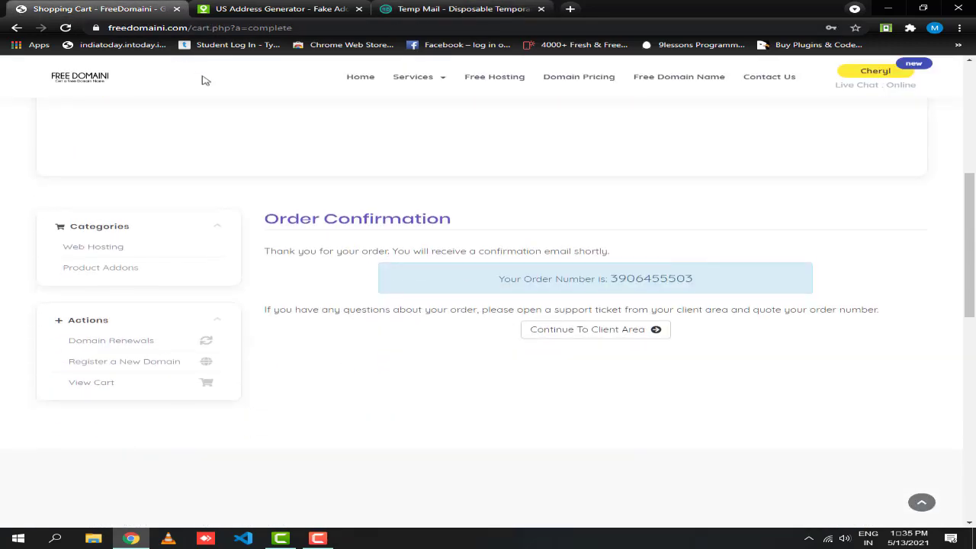
drag(526, 281, 464, 276)
click(735, 276)
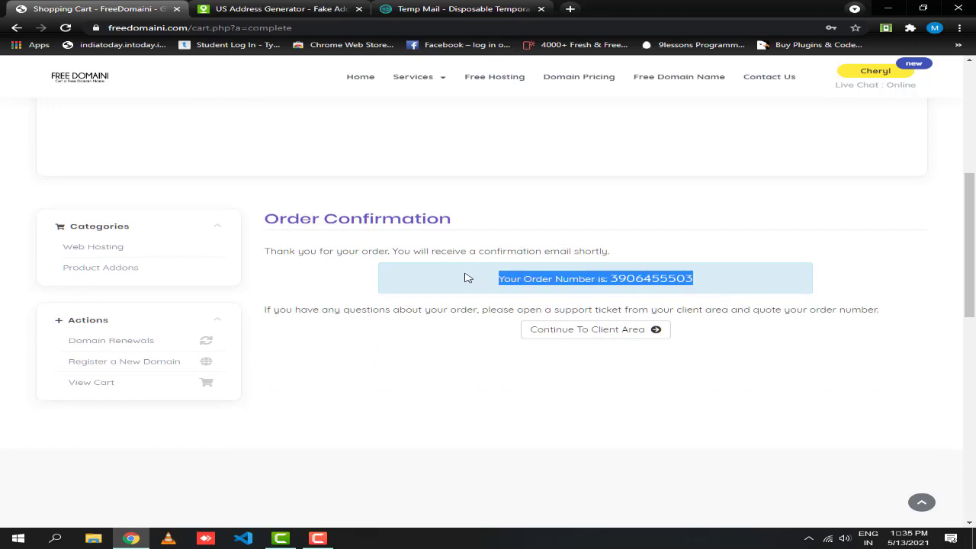
click(582, 333)
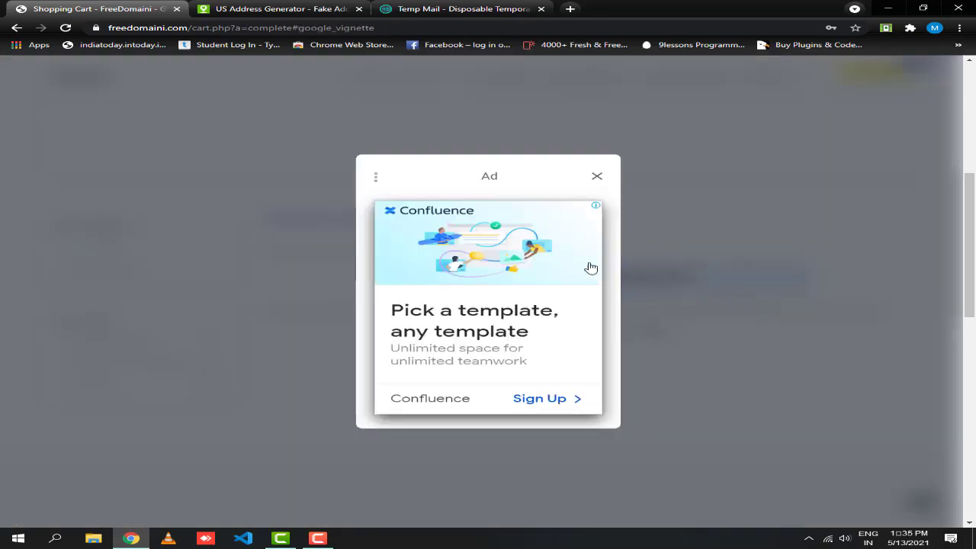
click(599, 180)
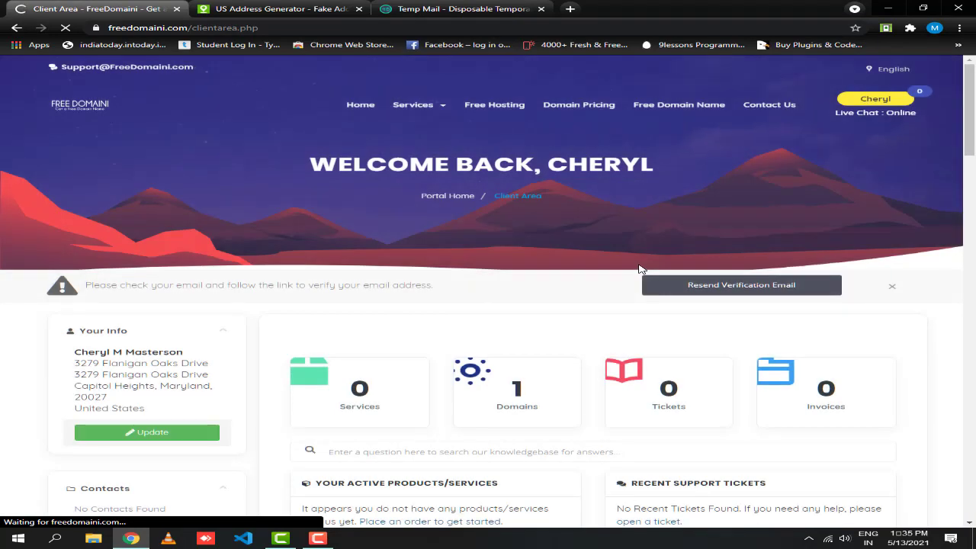
Open the Domains list in the client area and check the status of topkloths.net and topkloths.xyz.
scroll(641, 269, down, 3)
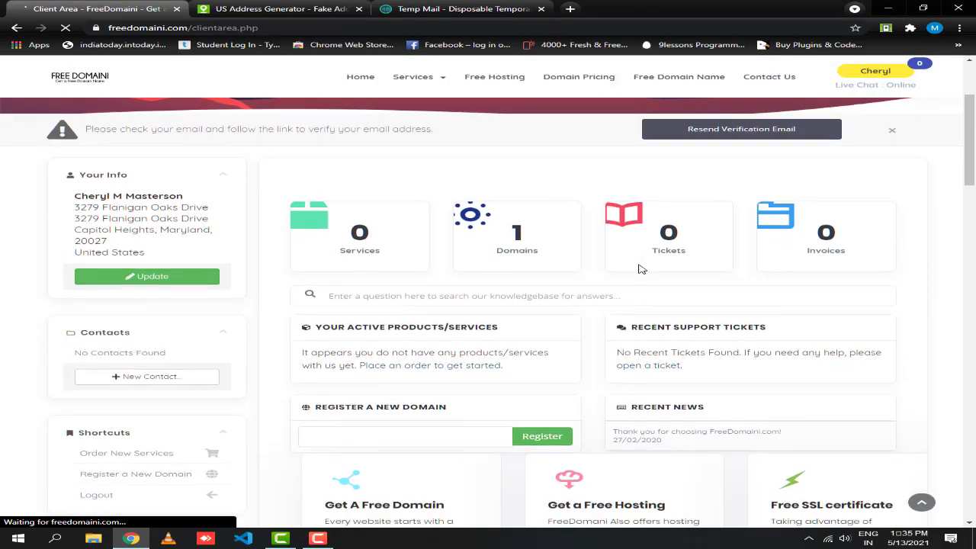
scroll(641, 268, down, 1)
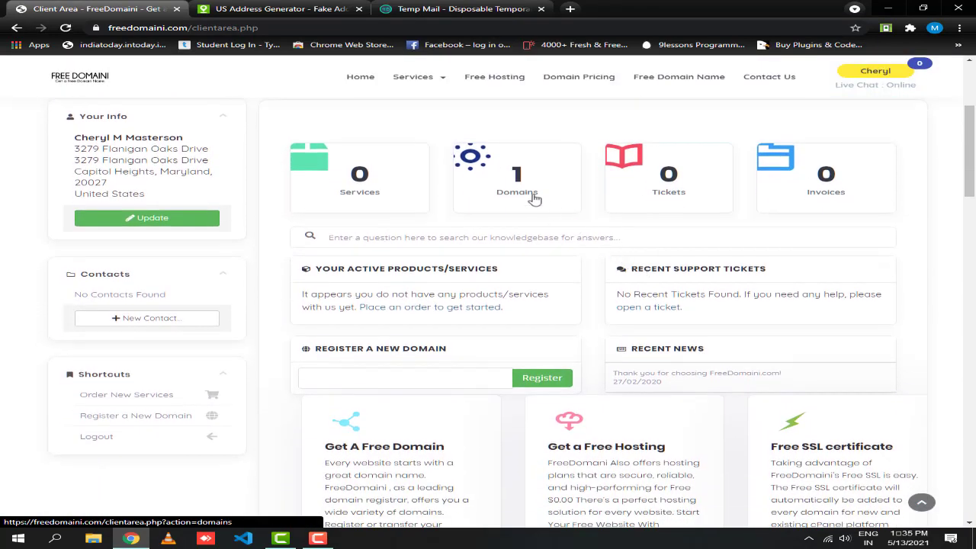
click(511, 182)
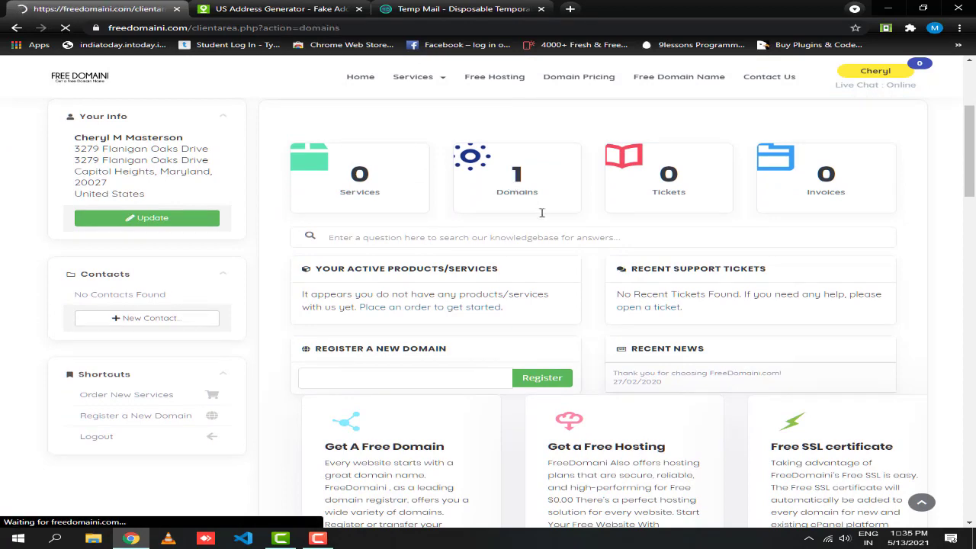
scroll(595, 273, down, 1)
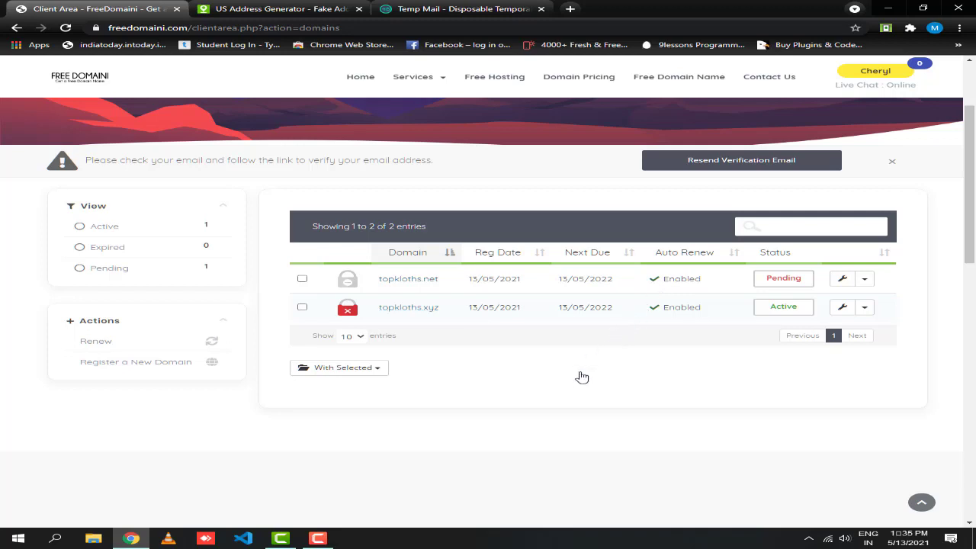
scroll(576, 384, down, 1)
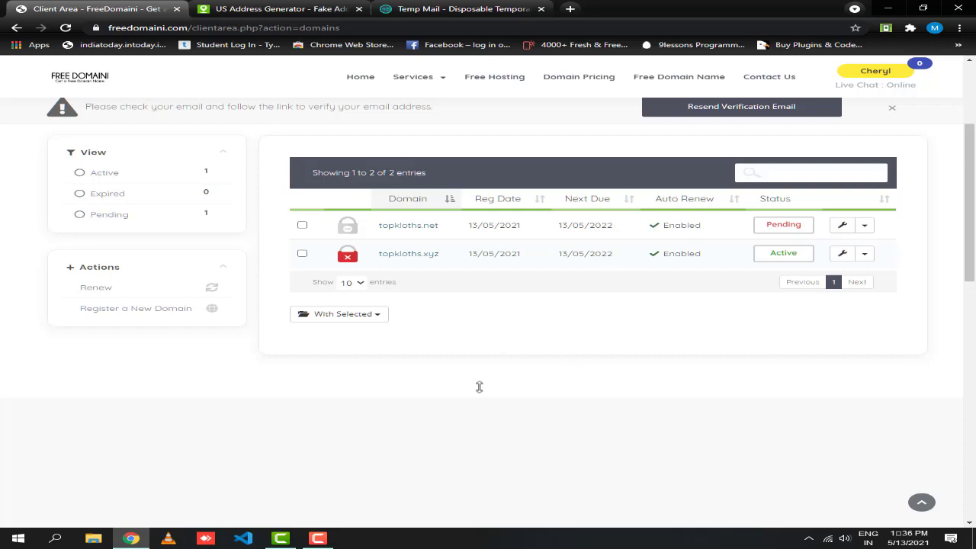
click(318, 539)
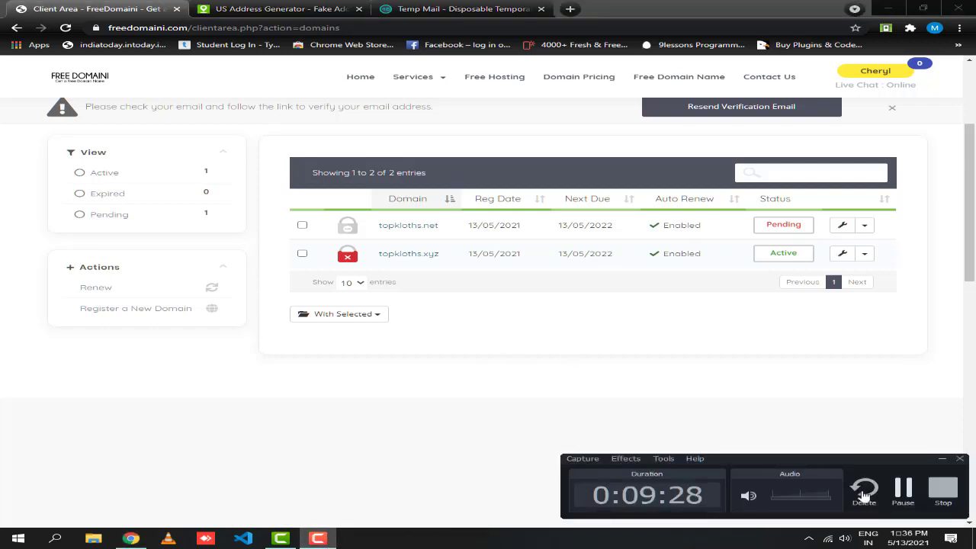